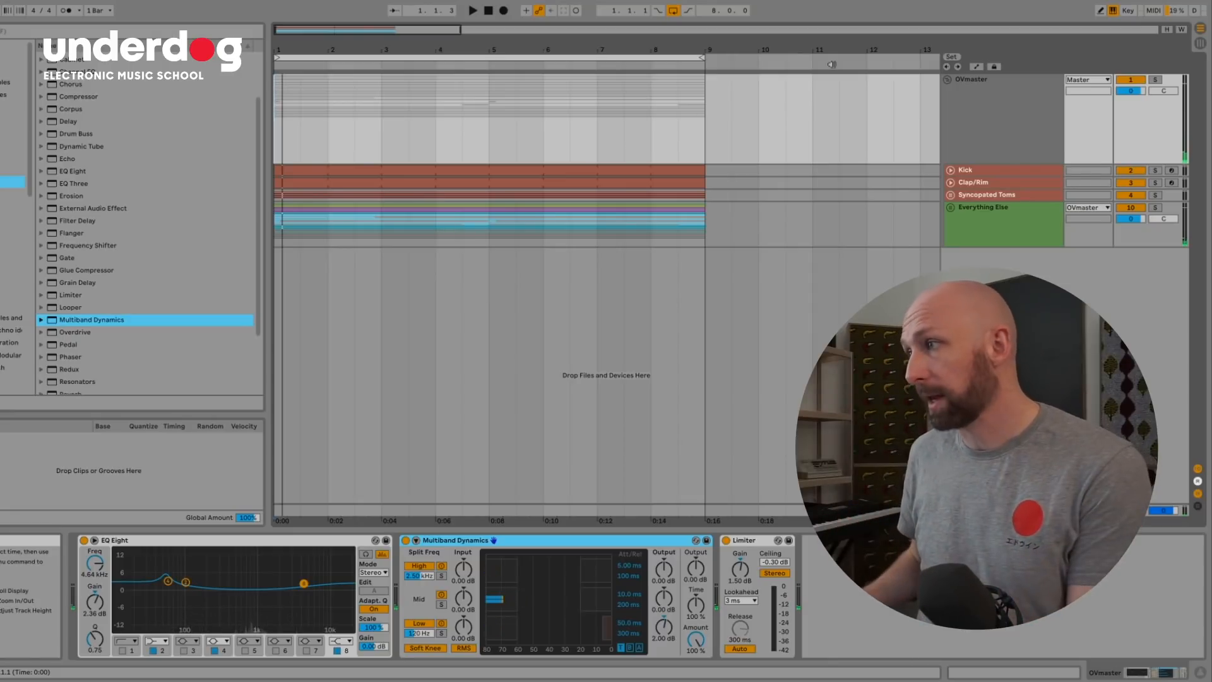
Step: Solo the Kick track and the Syncopated Toms group together and listen to them through the loop
left_click(1155, 171)
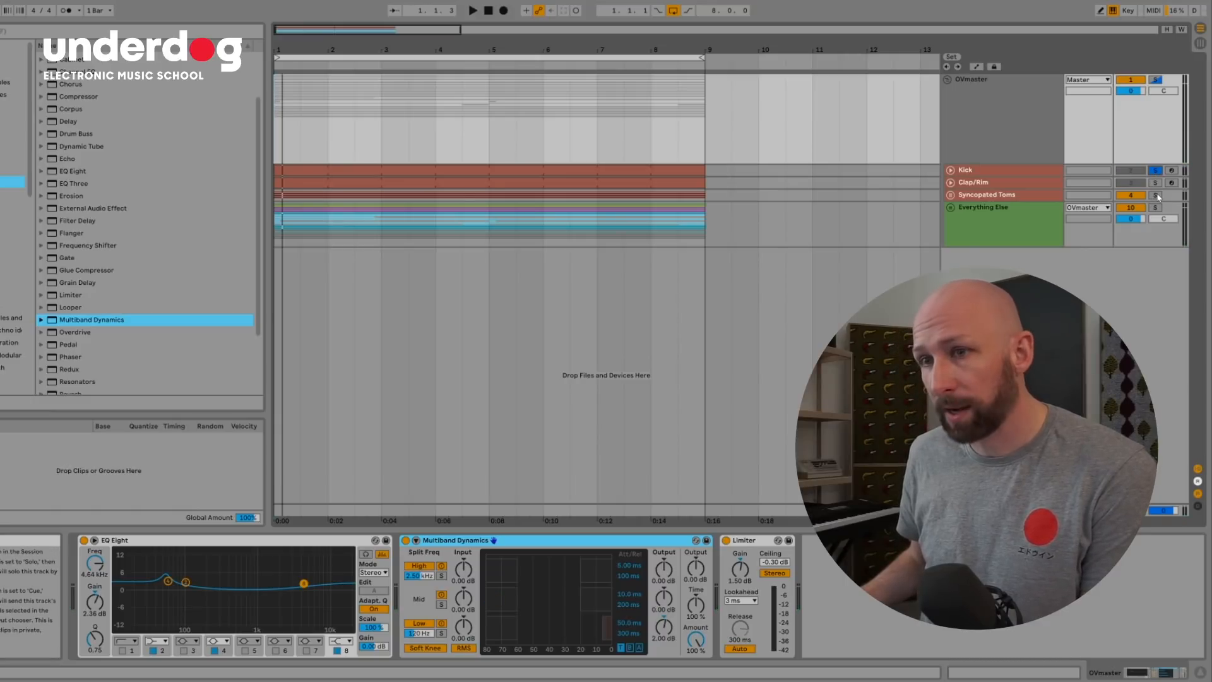
key("space")
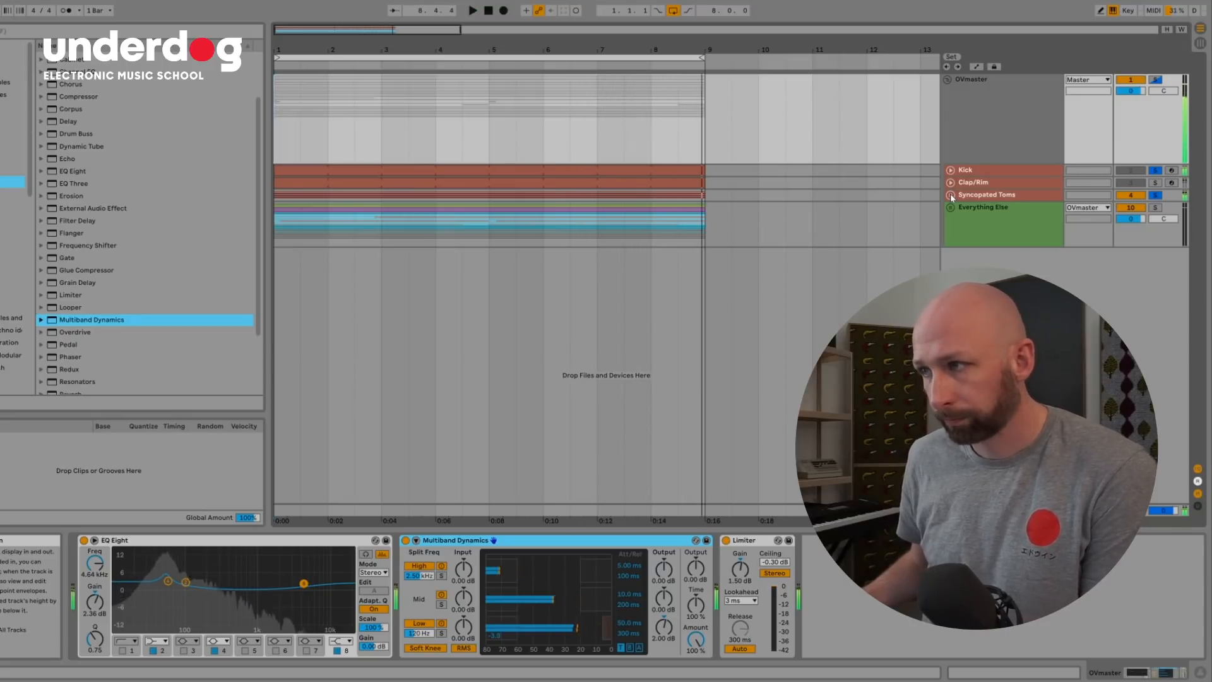
key("space")
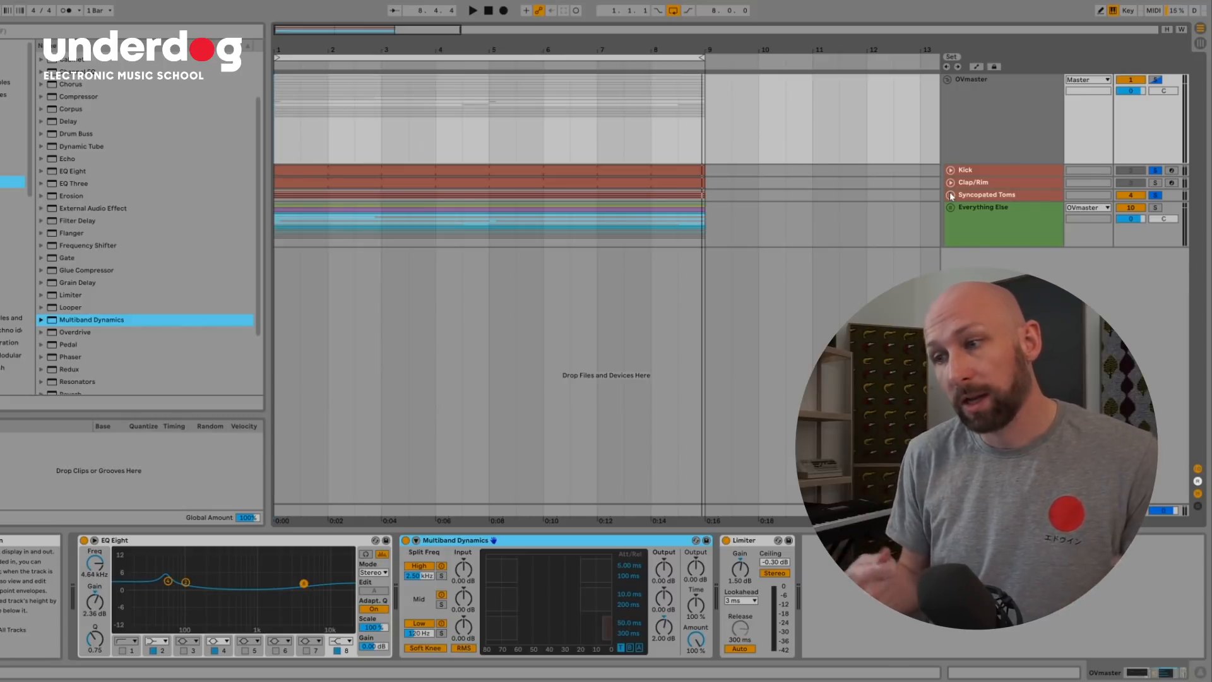
Step: Unfold the Syncopated Toms group, solo only the Toms Pattern RHYTHM track, and listen to it from bar 1
left_click(951, 195)
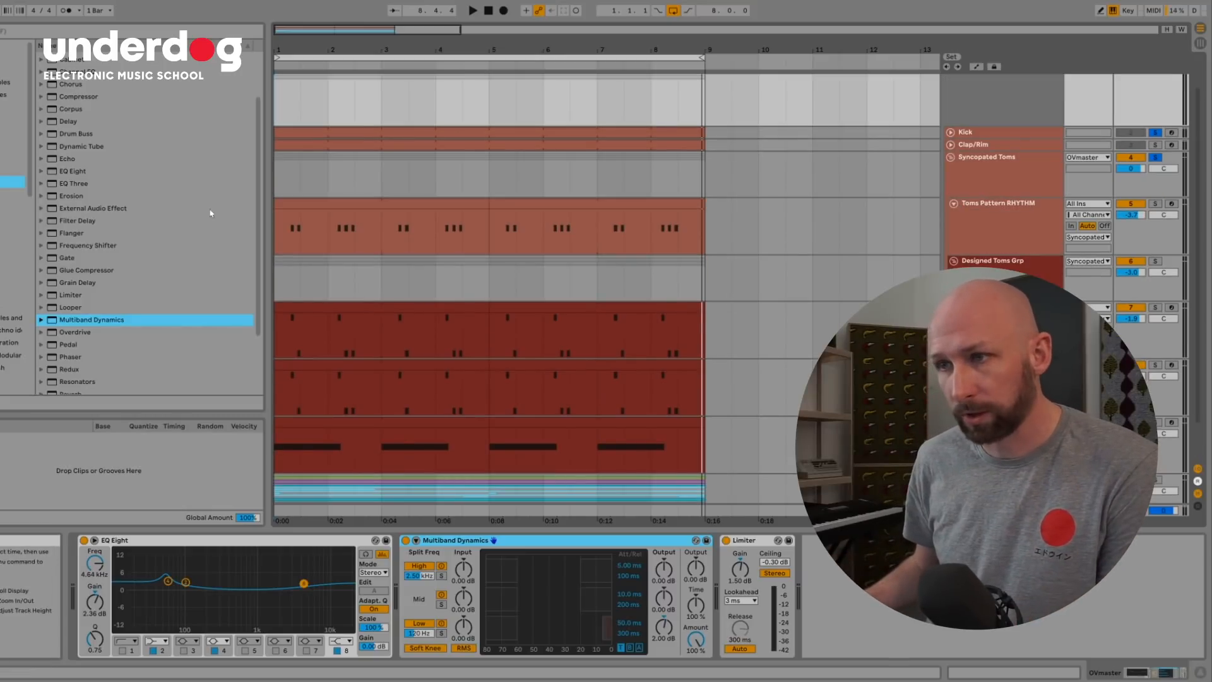
left_click(1014, 219)
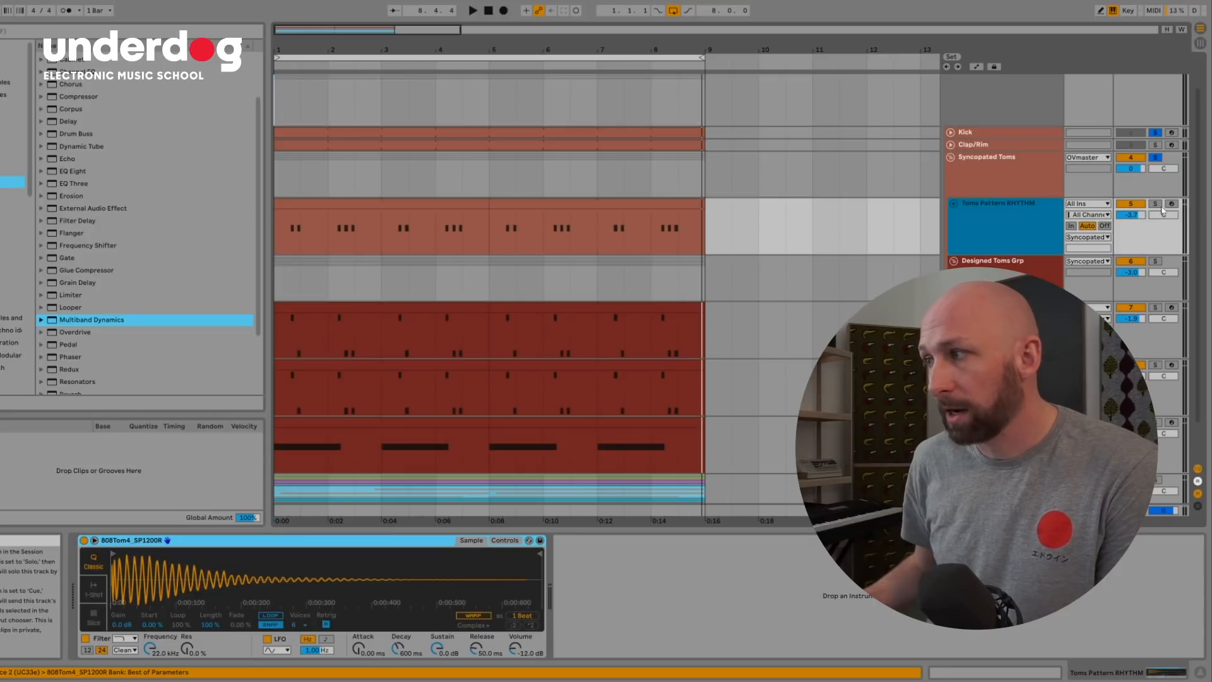
left_click(1157, 205)
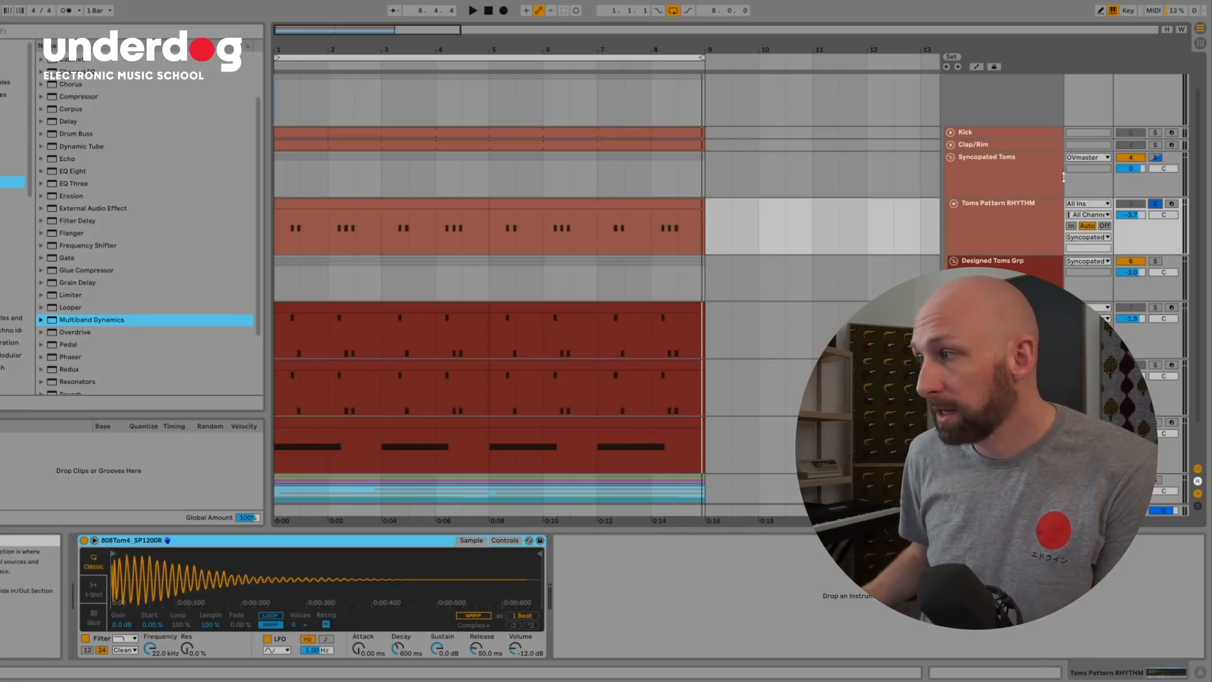
left_click(963, 205)
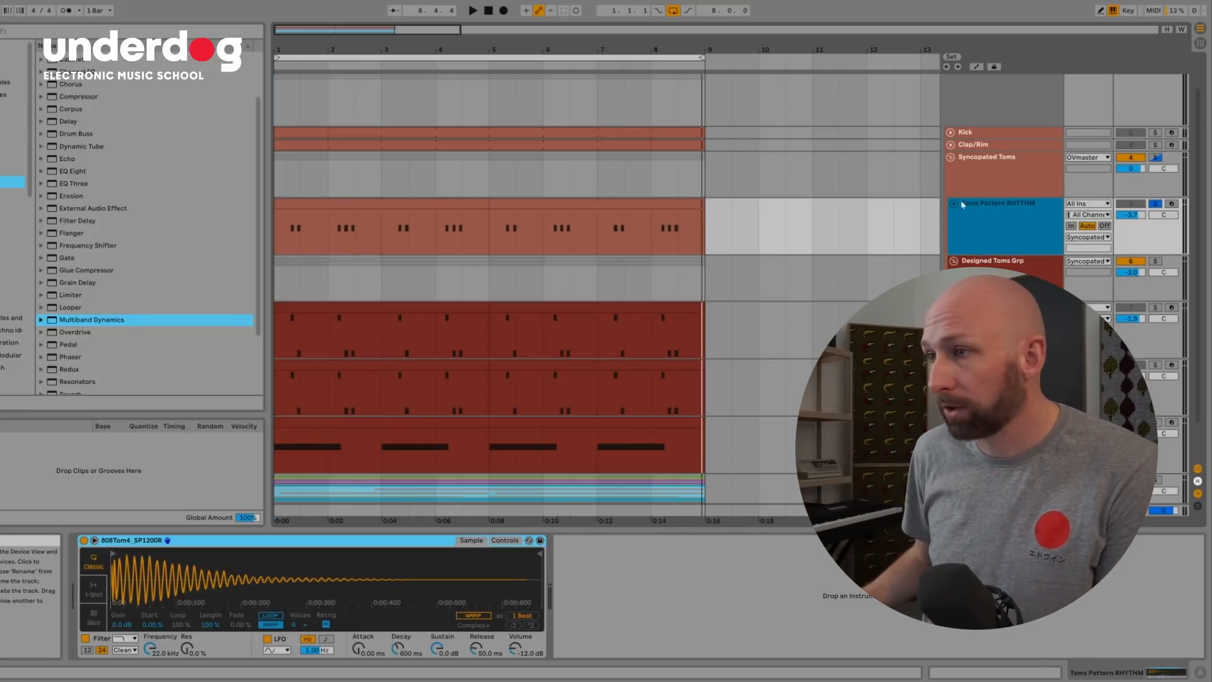
left_click(276, 233)
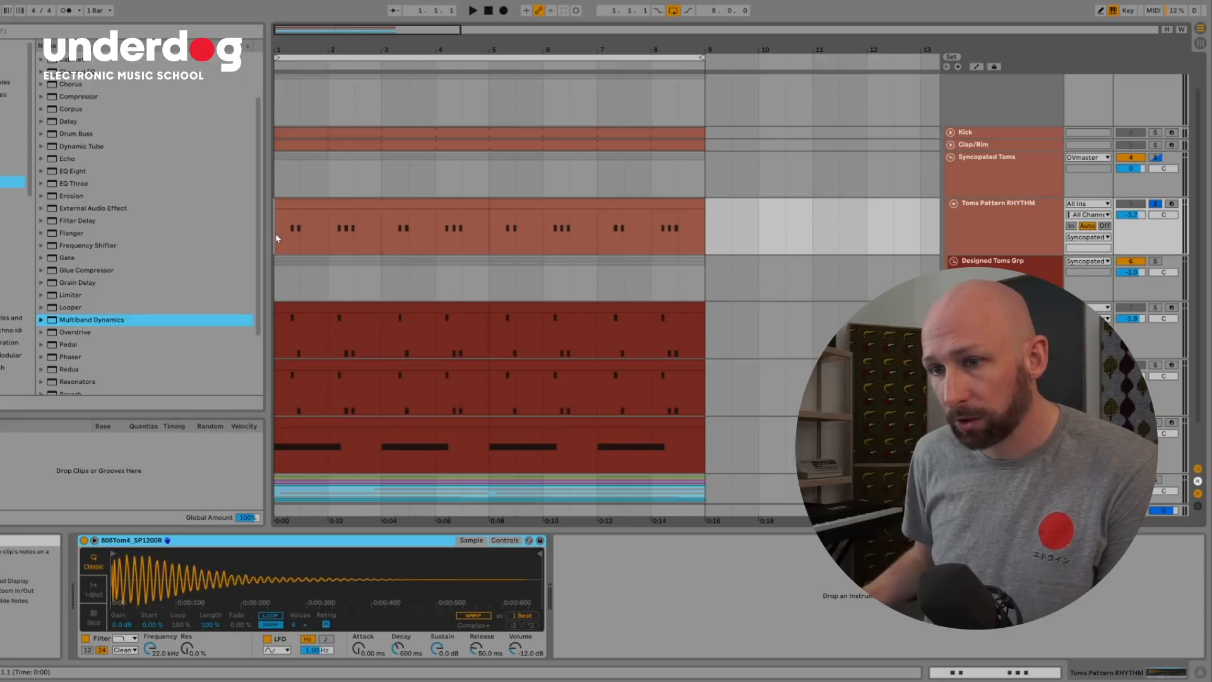
key("space")
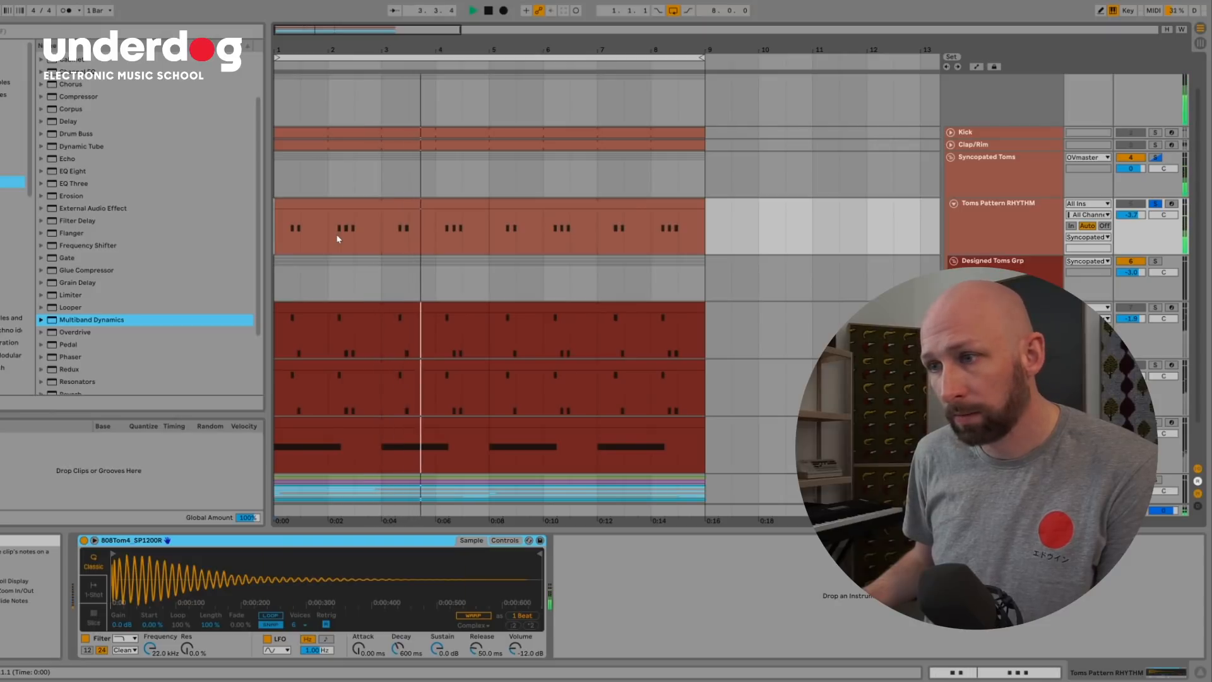
key("space")
Step: Unfold the Kick track and mark out its first and second bars for comparison with the toms
left_click_drag(274, 46, 274, 104)
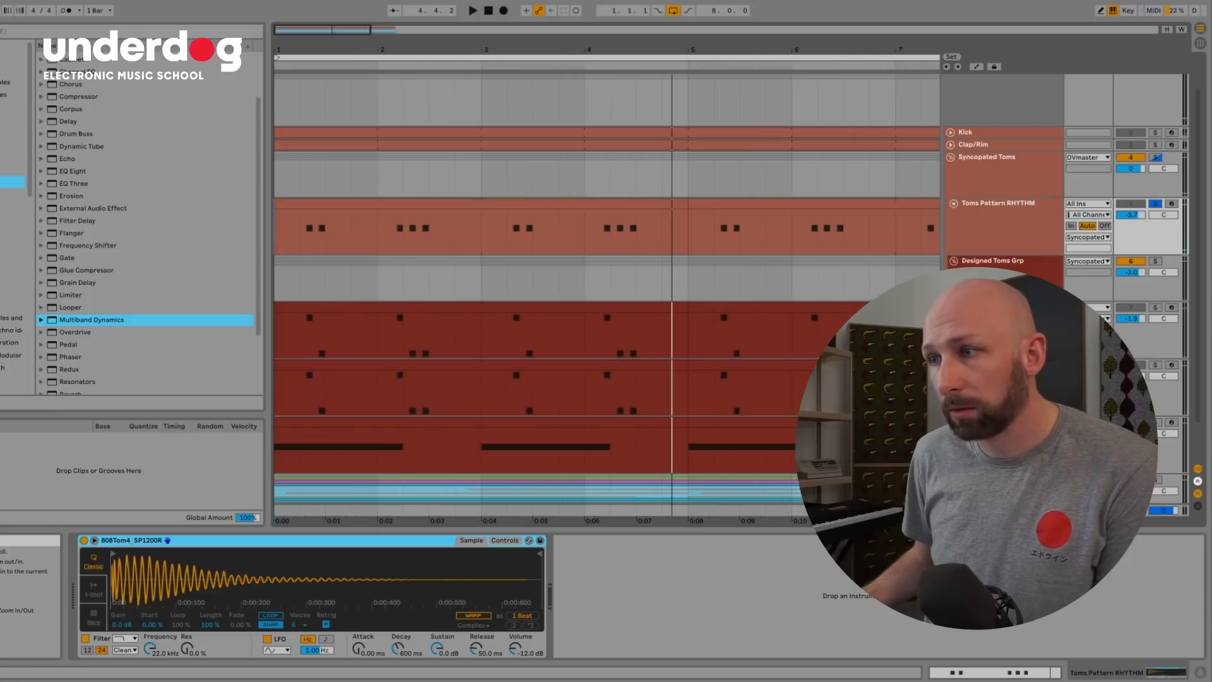
left_click(950, 132)
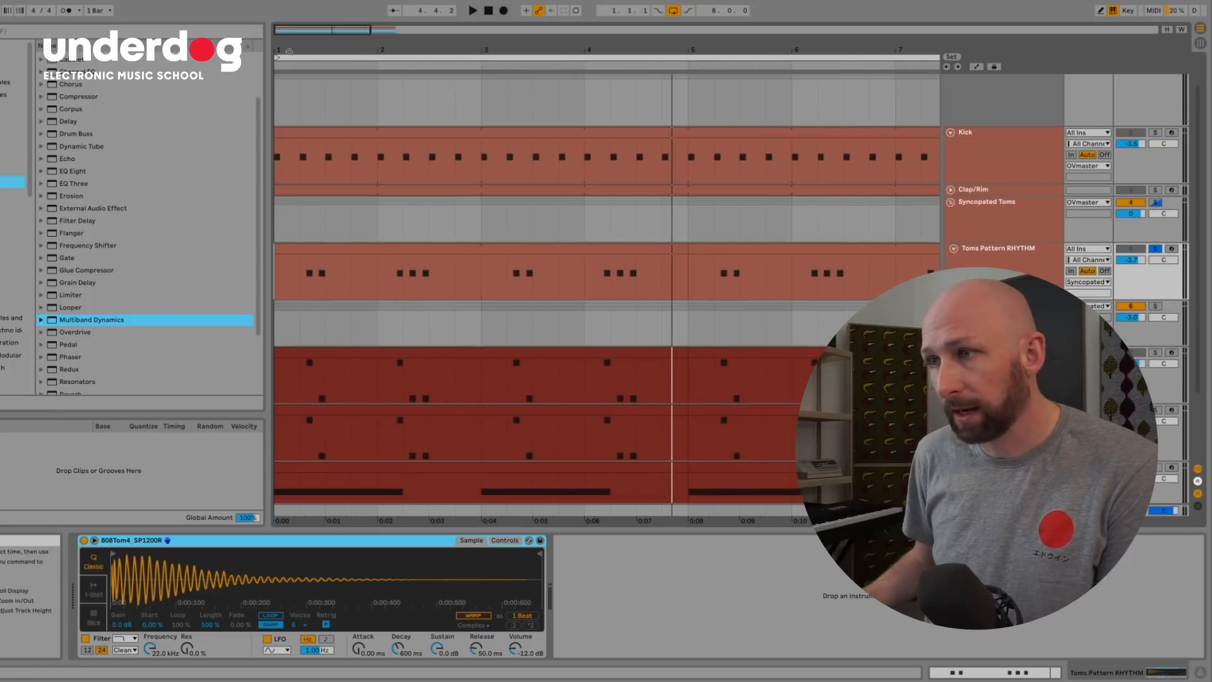
left_click_drag(292, 49, 301, 88)
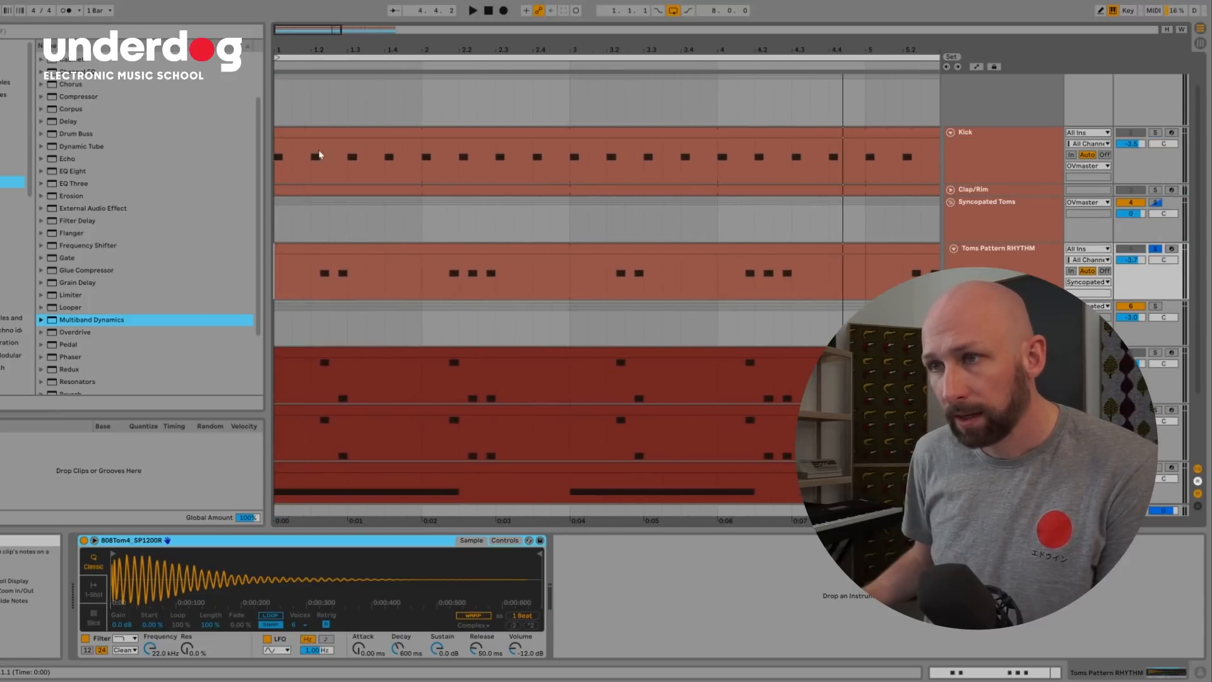
left_click_drag(276, 160, 571, 167)
left_click(422, 166)
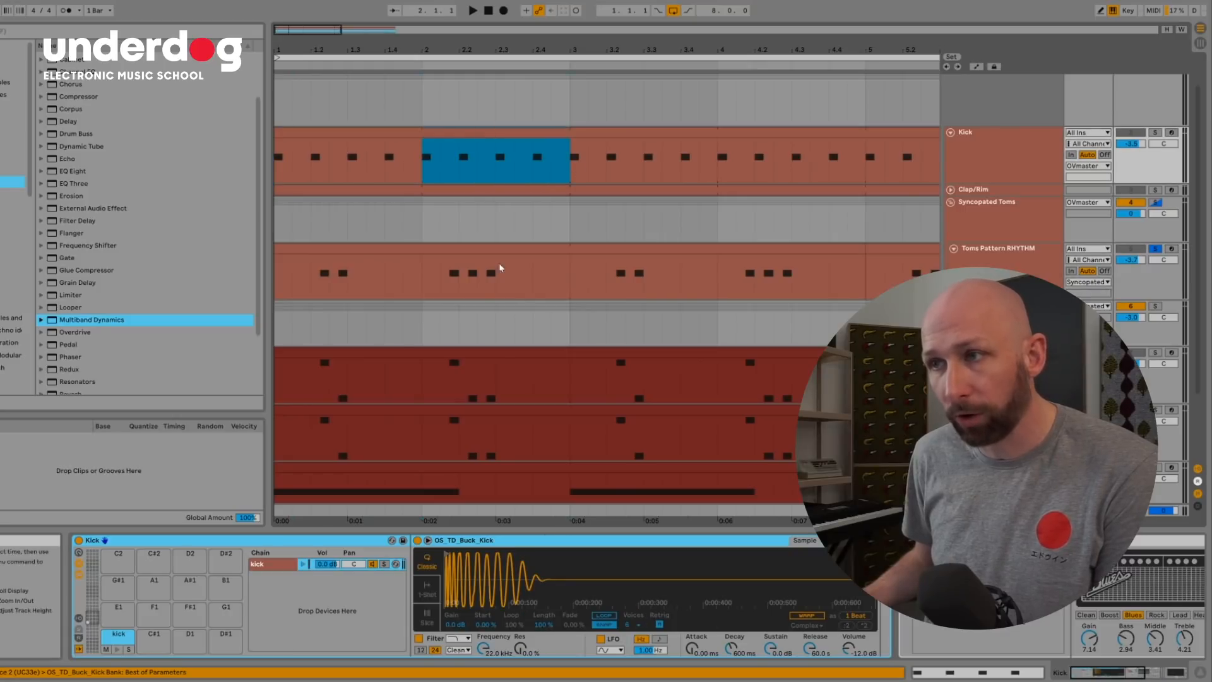
Step: Mark out the first two bars of the Toms Pattern RHYTHM clip and its opening tom hits
left_click_drag(276, 271, 571, 278)
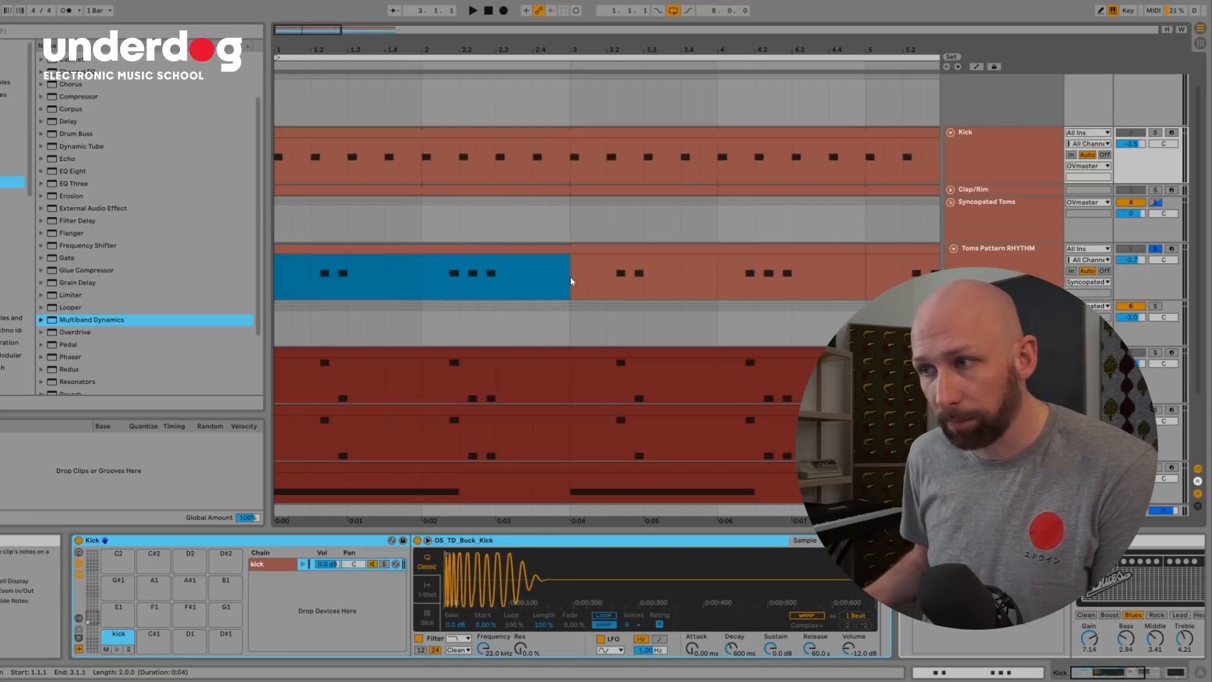
left_click(571, 282)
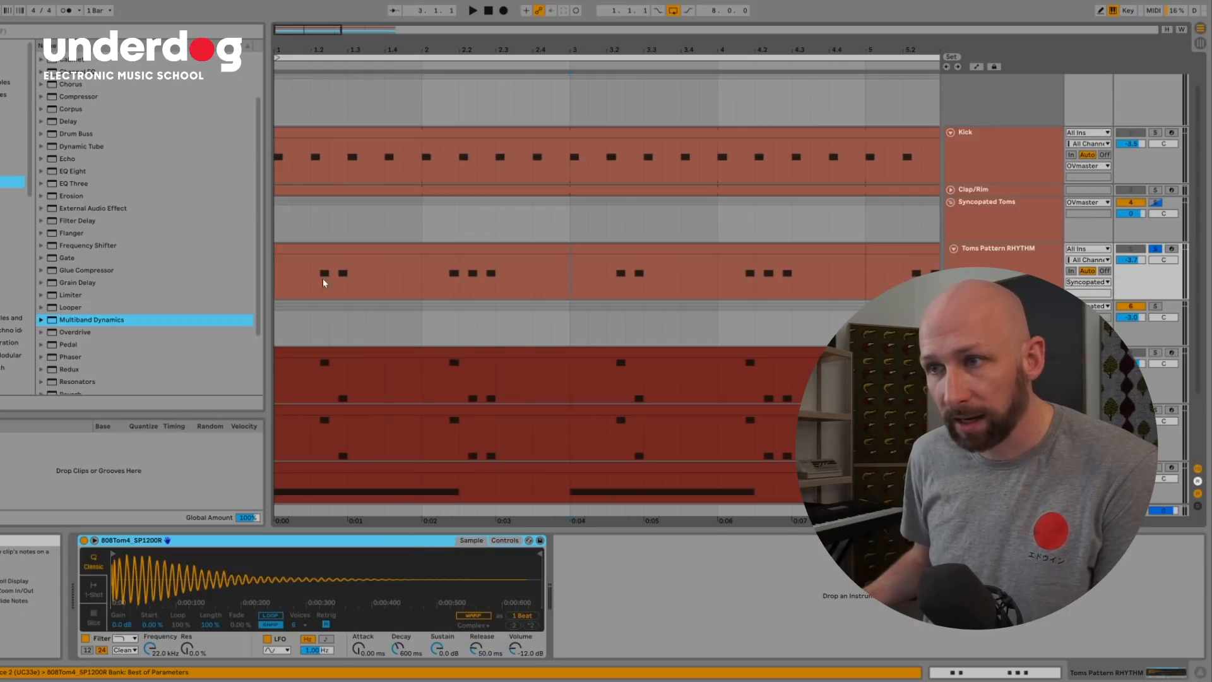
left_click_drag(312, 283, 347, 282)
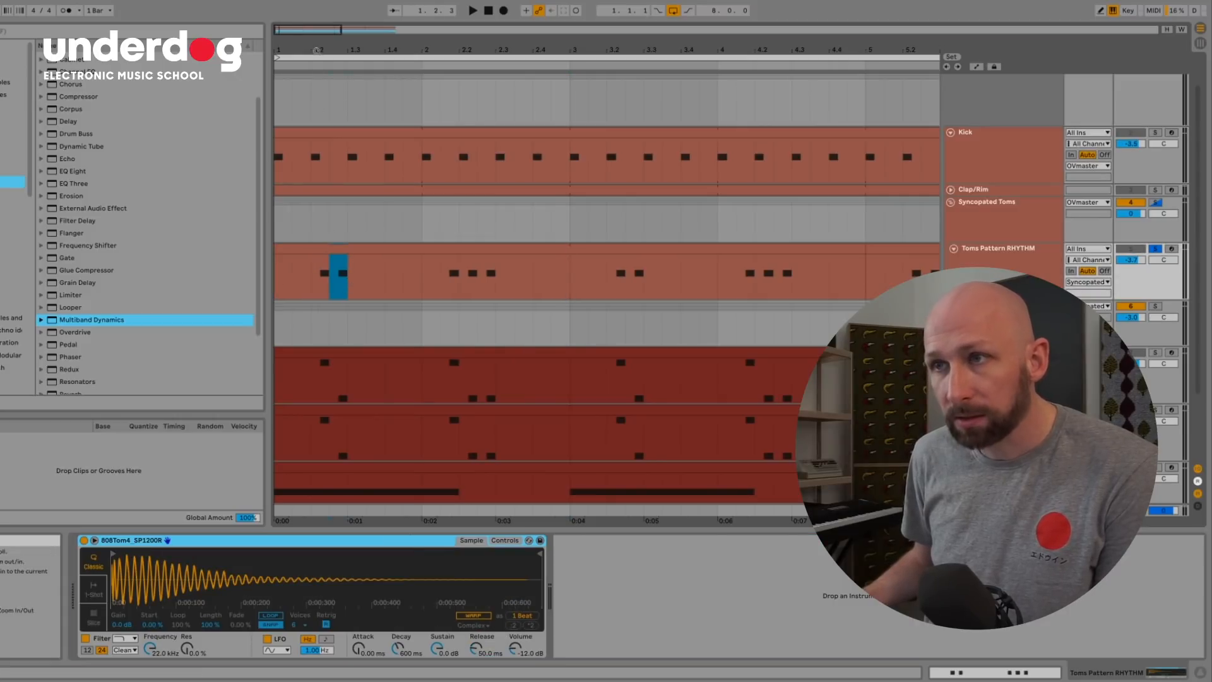
Step: Set the arrangement grid to 1/16 and highlight the kick hits on beats 2, 3 and 4 of bar 1
left_click_drag(345, 50, 346, 76)
right_click(345, 169)
left_click(440, 323)
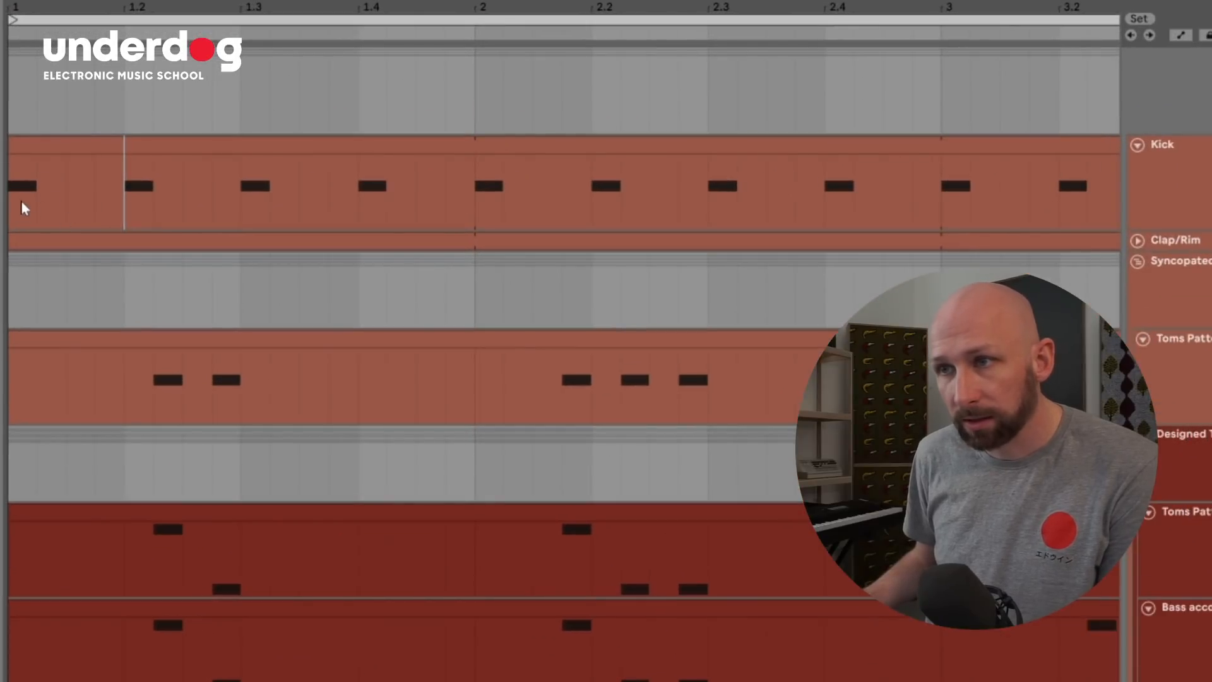
left_click(143, 200)
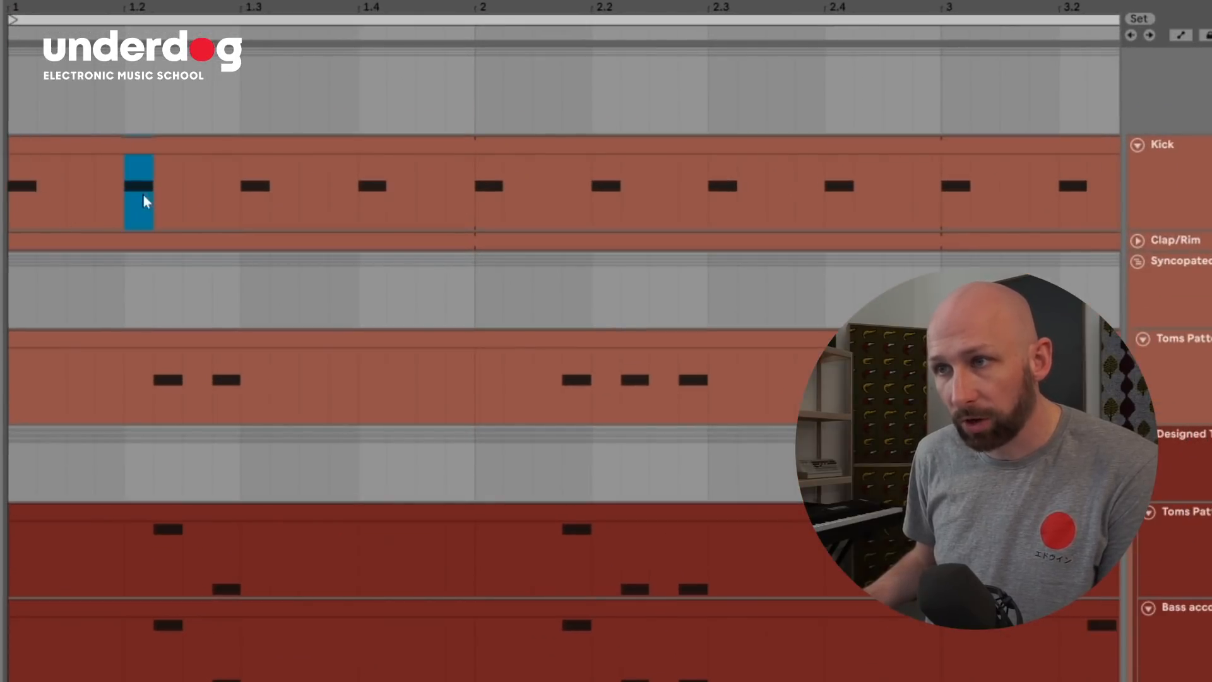
left_click(258, 198)
left_click(377, 196)
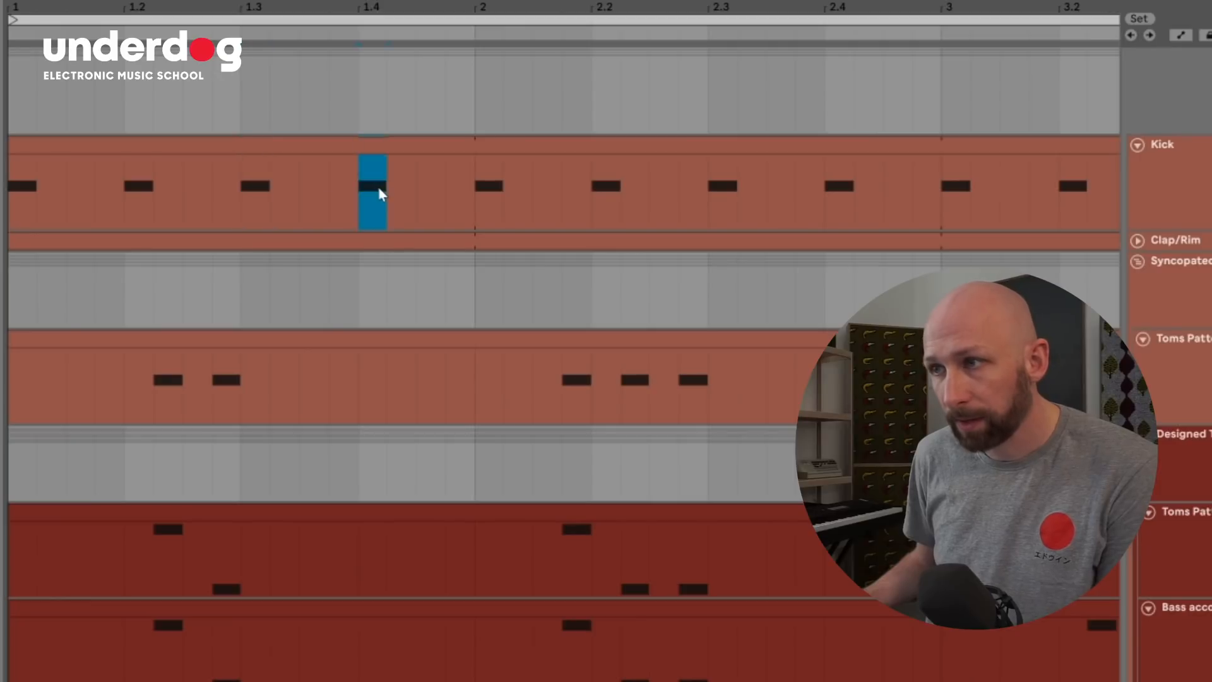
Step: Highlight the empty offbeat and sixteenth positions between the kick hits in bar 1
left_click(69, 203)
left_click(191, 190)
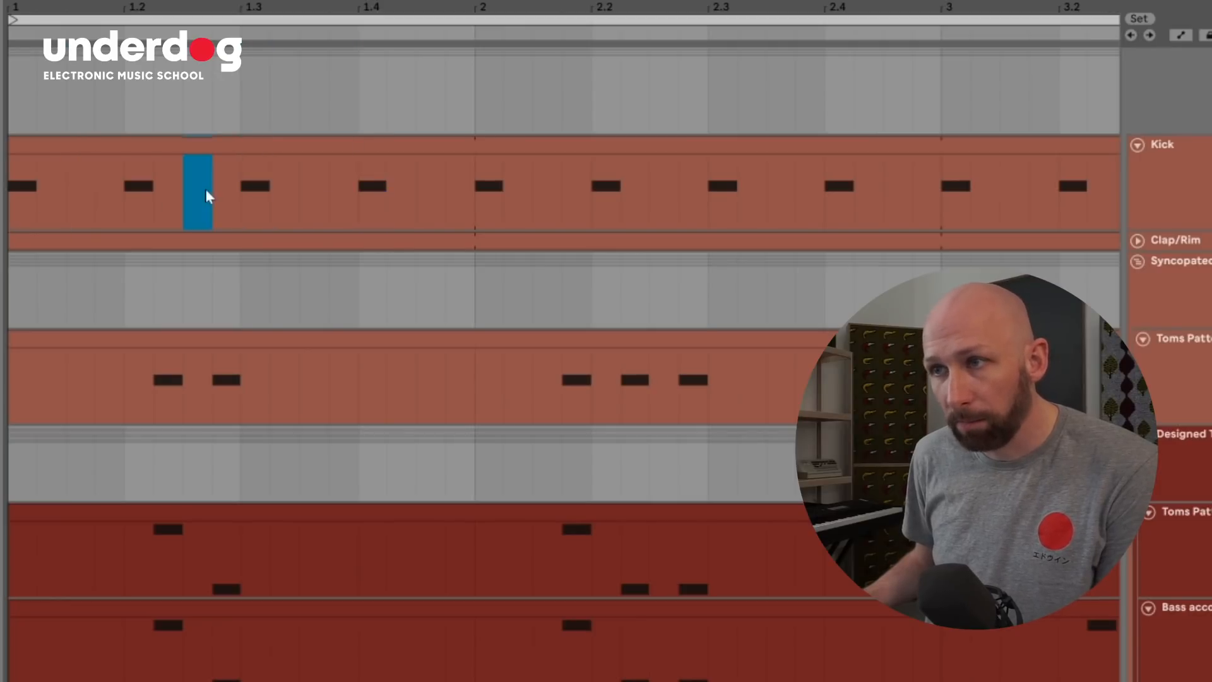
left_click(298, 199)
left_click(421, 191)
left_click(284, 194)
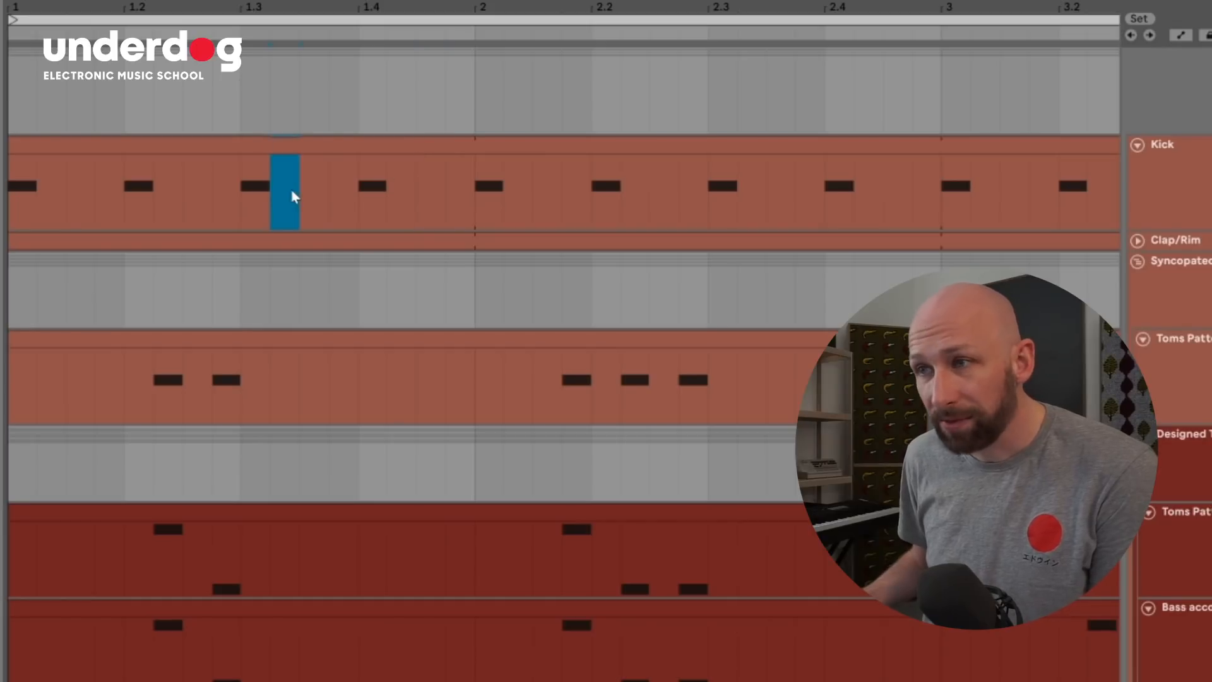
left_click(329, 193)
left_click(171, 188)
Step: Highlight each of the five tom hits in the first two bars of Toms Pattern RHYTHM, one after another
left_click(165, 356)
left_click(226, 364)
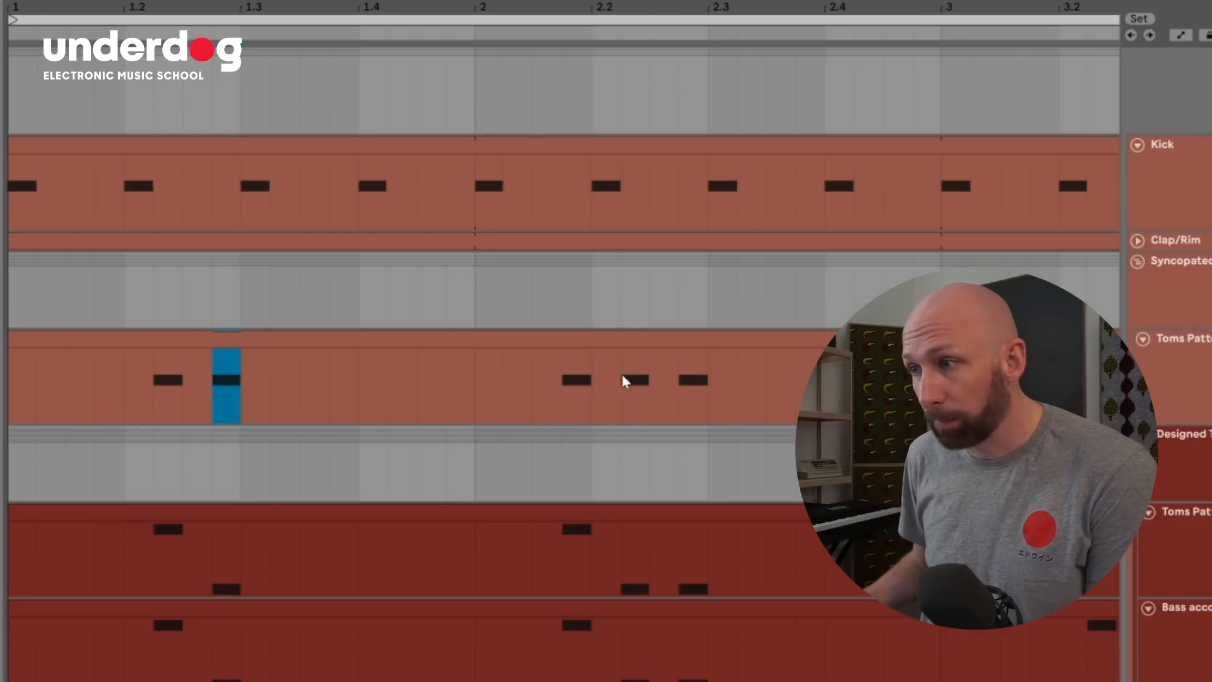
left_click(577, 379)
left_click(633, 380)
left_click(692, 379)
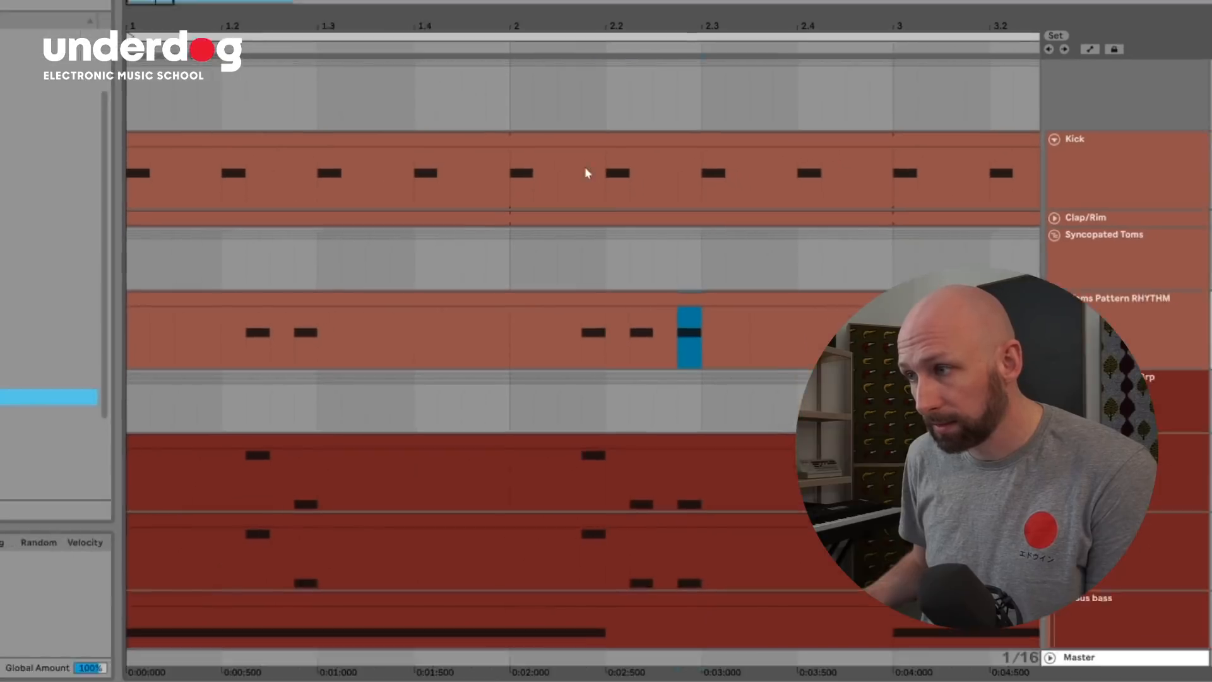
Step: Play the soloed Toms Pattern RHYTHM from its first hit at 1.2.2 for a few bars, then stop
left_click_drag(585, 26, 310, 26)
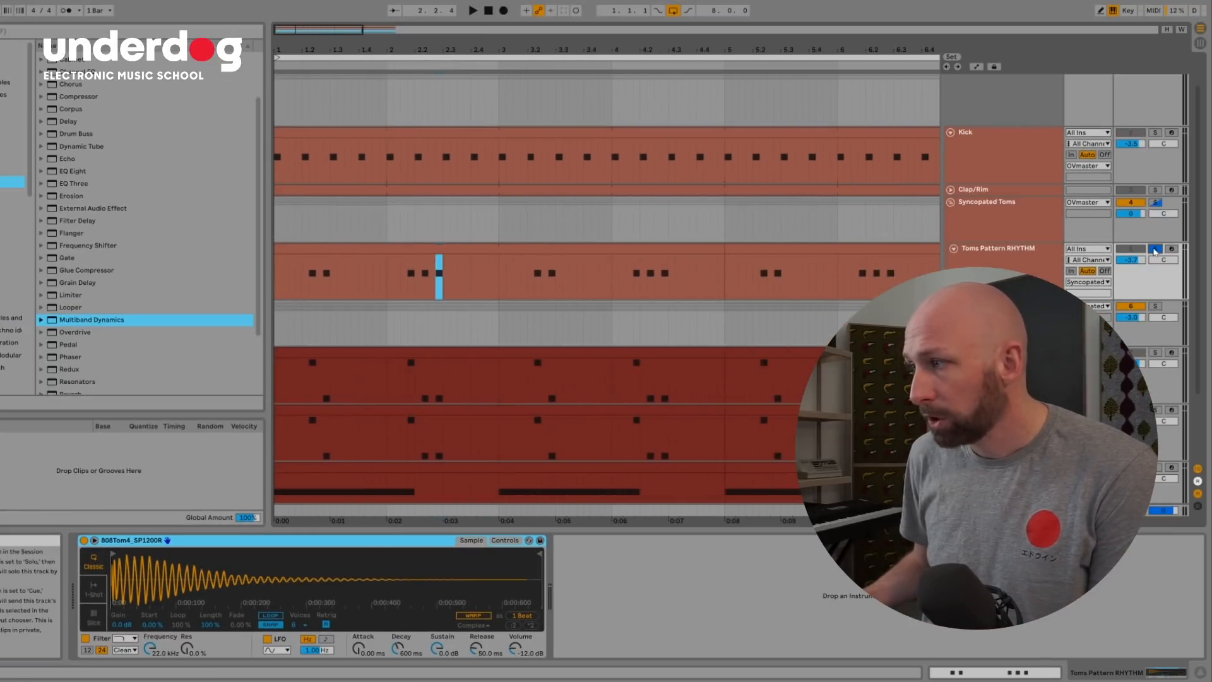
left_click(287, 285)
left_click(276, 284)
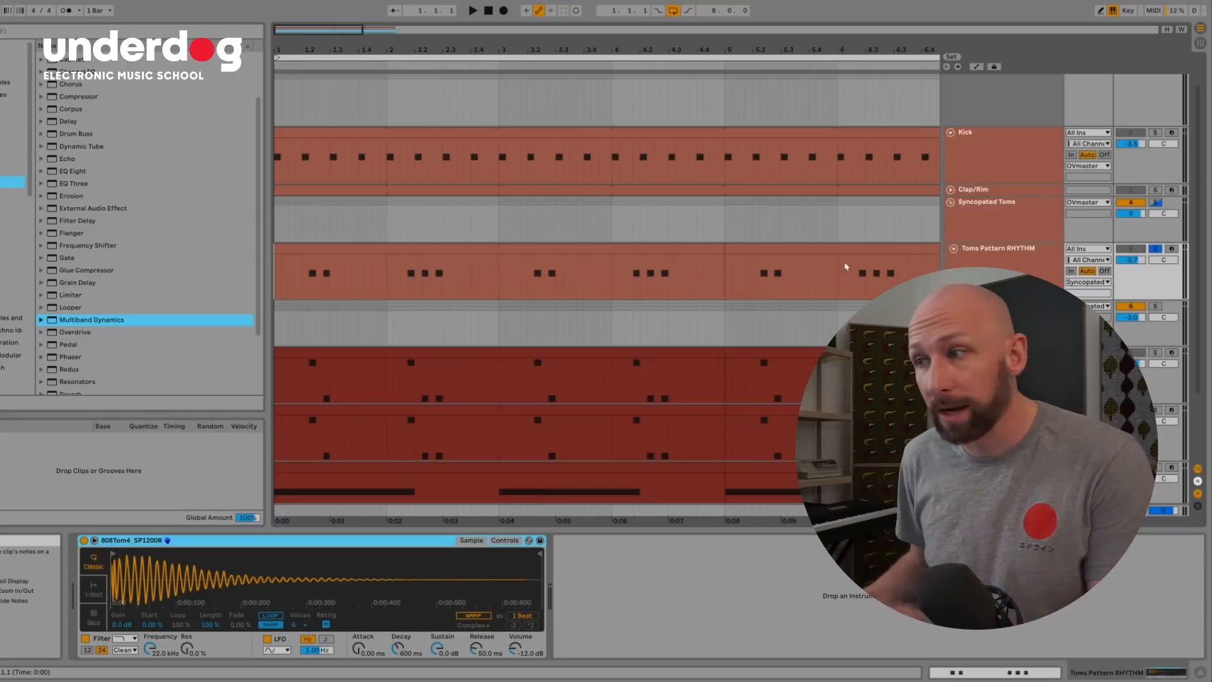
left_click_drag(308, 273, 314, 274)
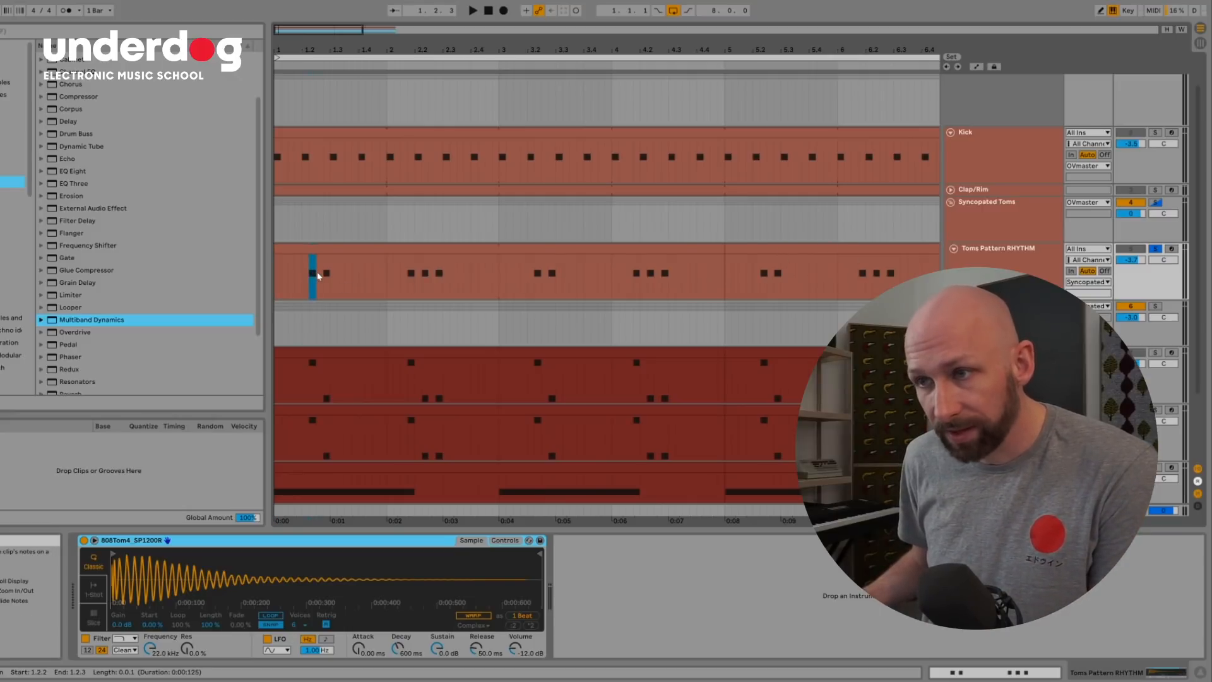
key("space")
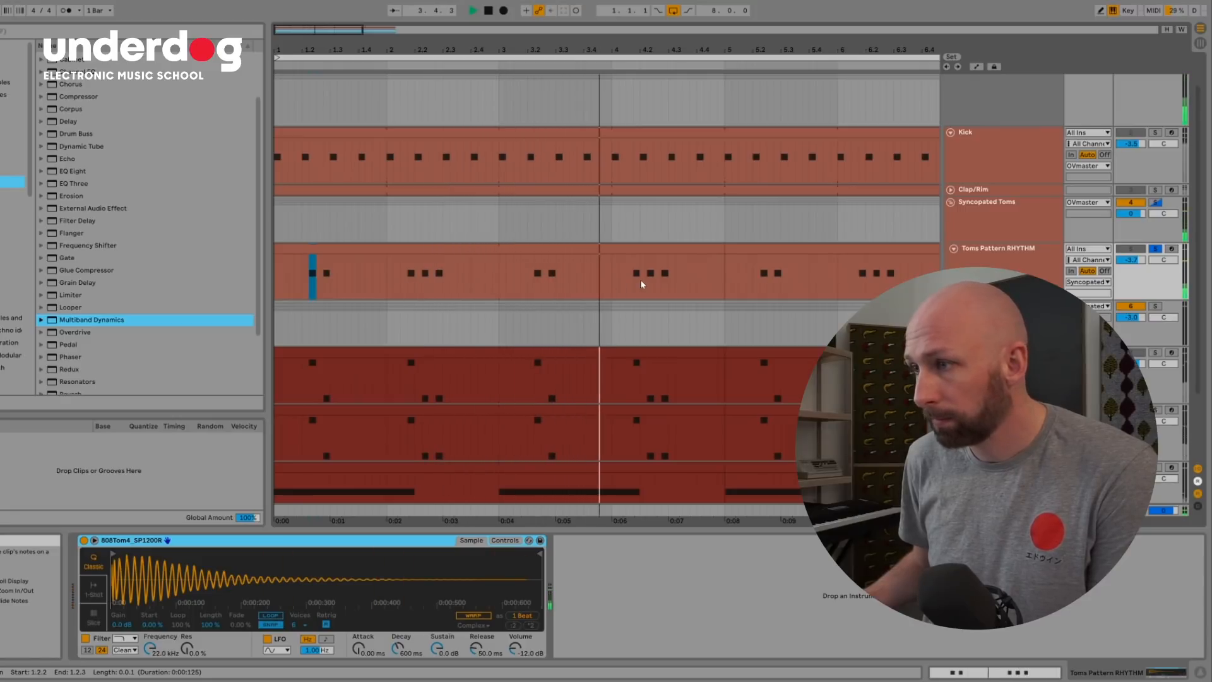
key("space")
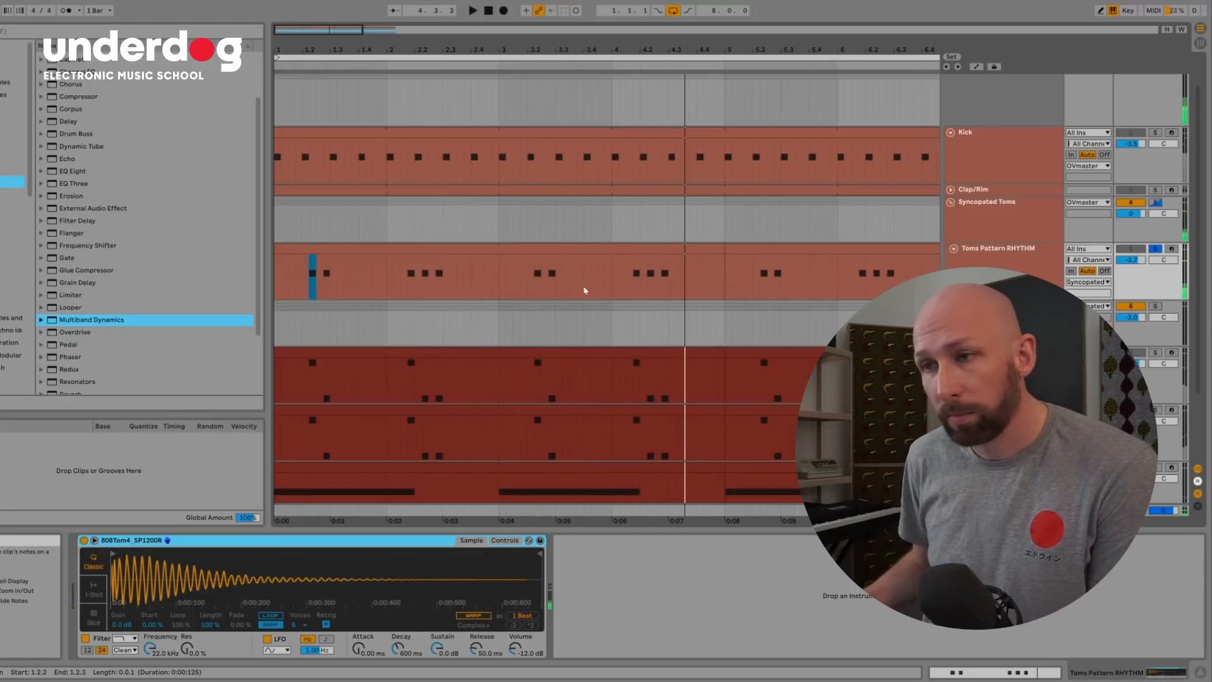
Step: Solo the Kick along with Toms Pattern RHYTHM and listen to both from bar 1, then stop
left_click(1023, 143)
left_click(1156, 132)
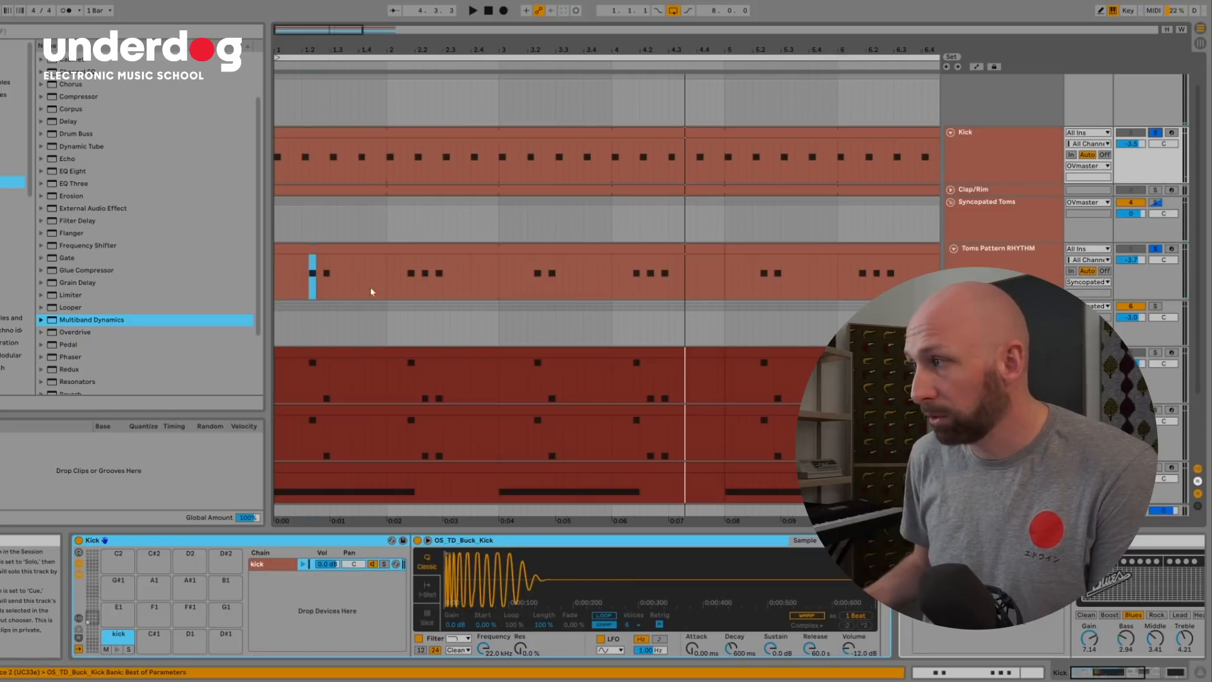
left_click(283, 277)
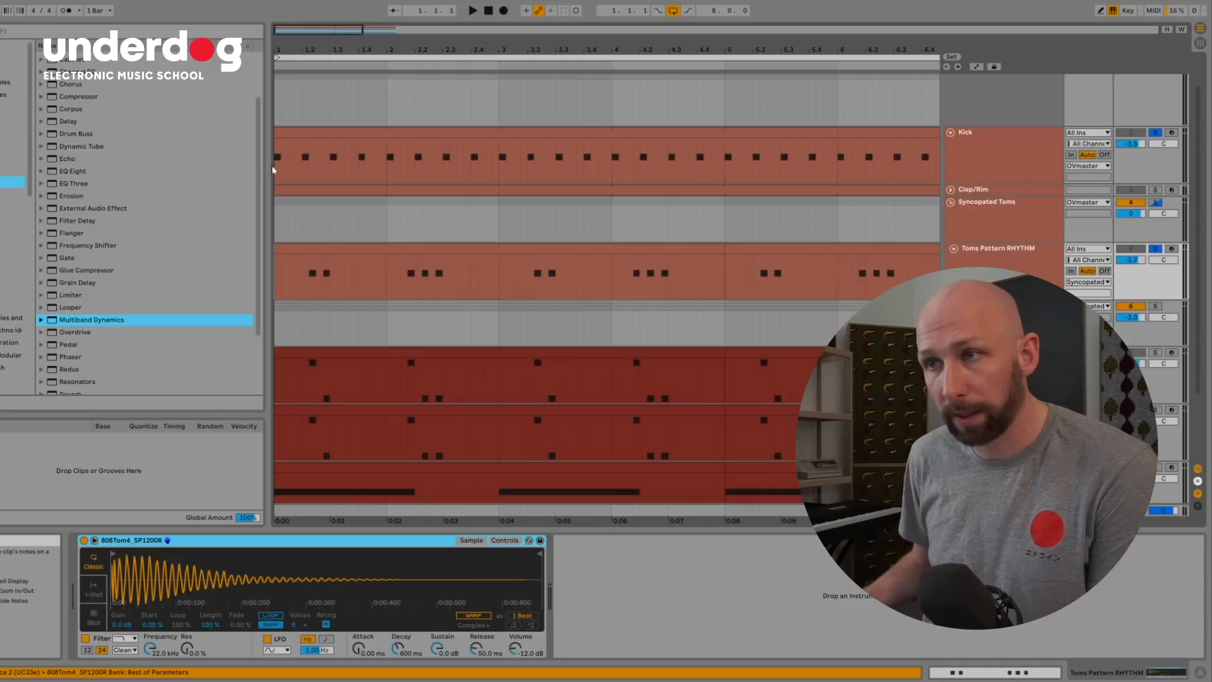
key("space")
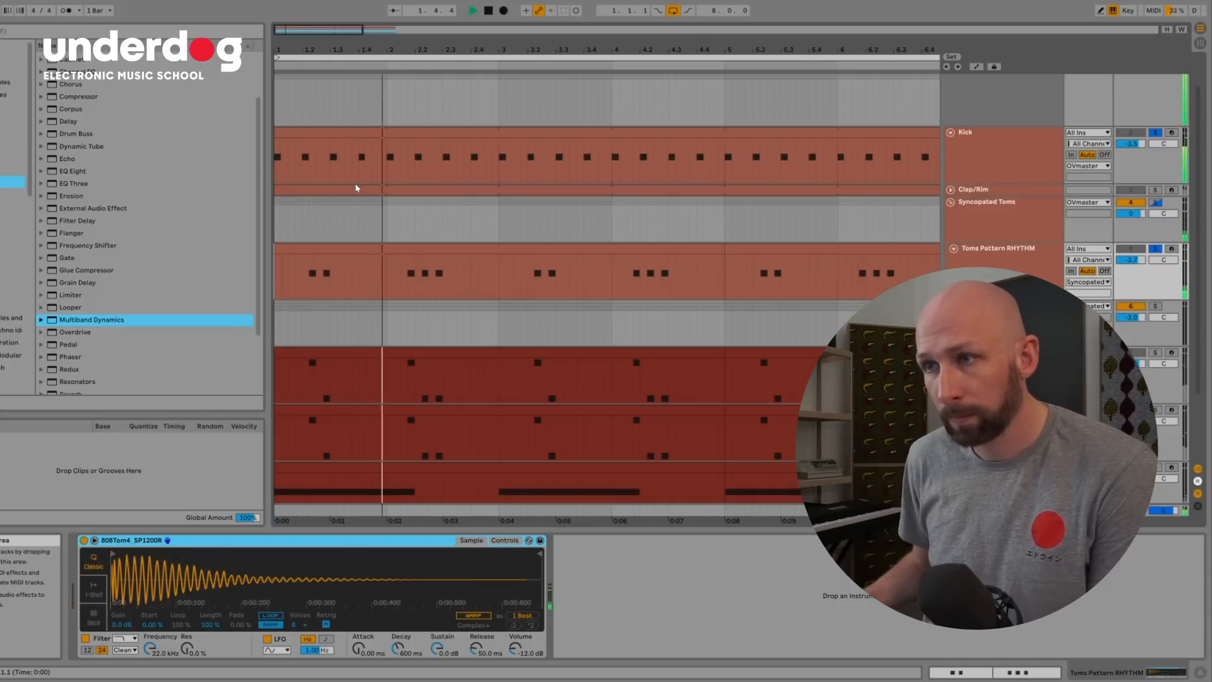
key("space")
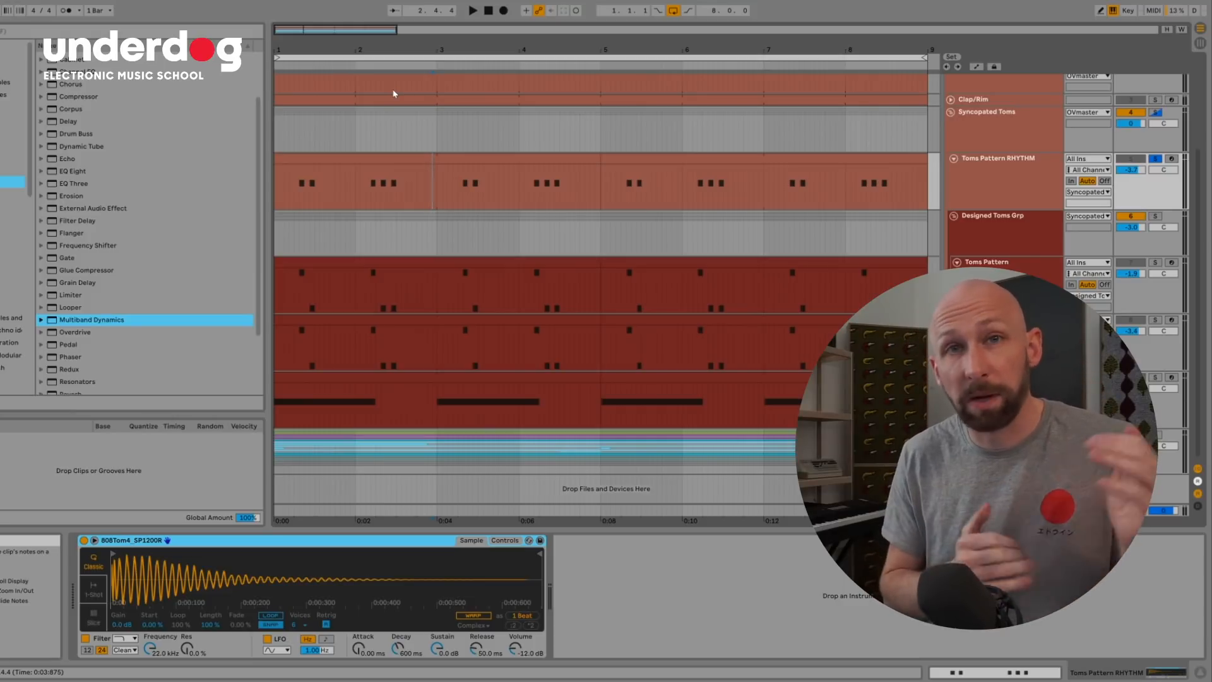
Step: Solo only the Designed Toms Grp and play it from bar 1
left_click(1015, 230)
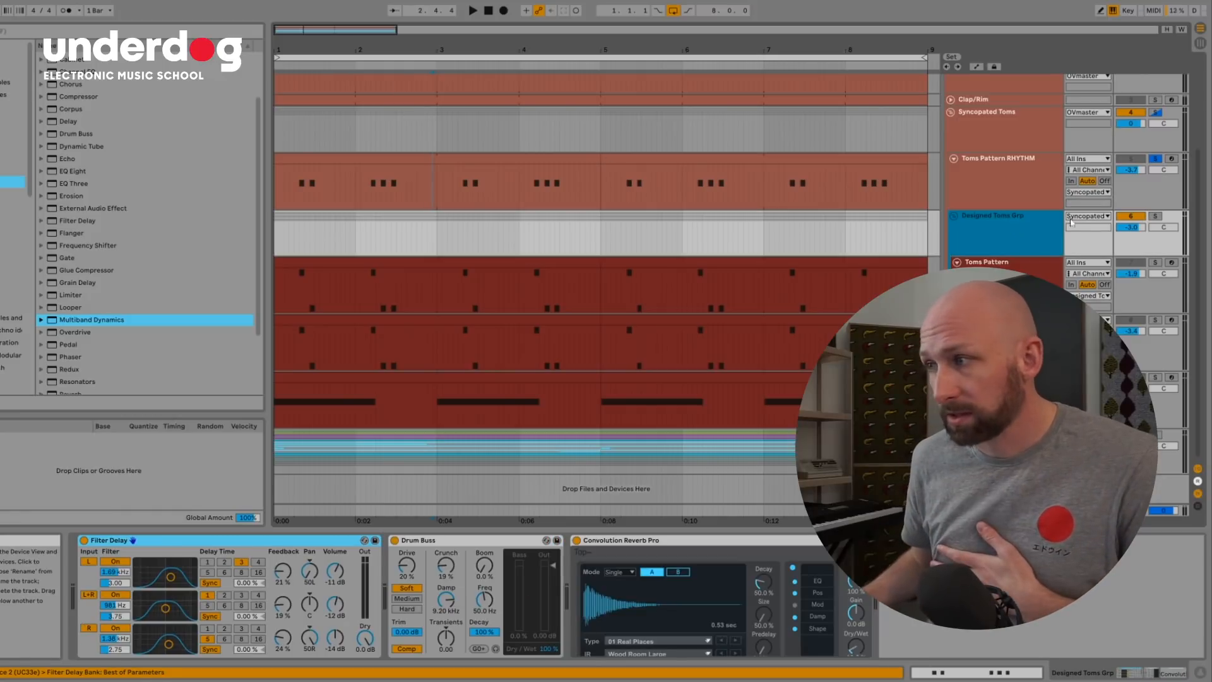
left_click(1155, 215)
left_click(274, 238)
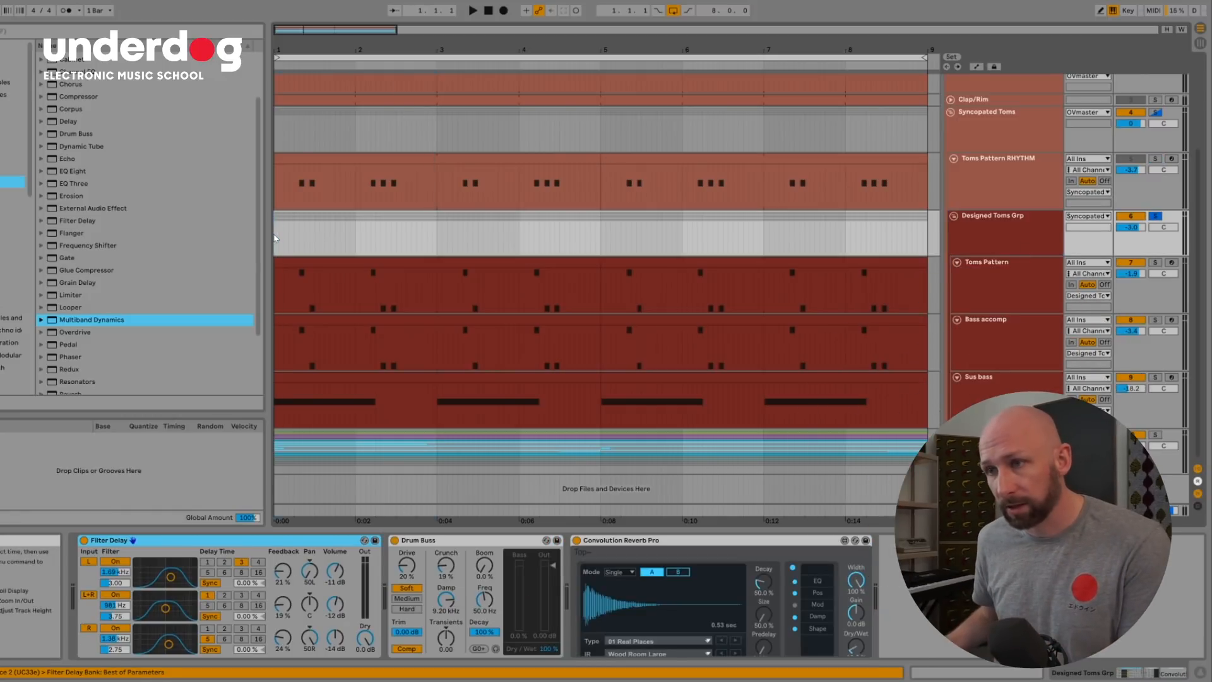
key("space")
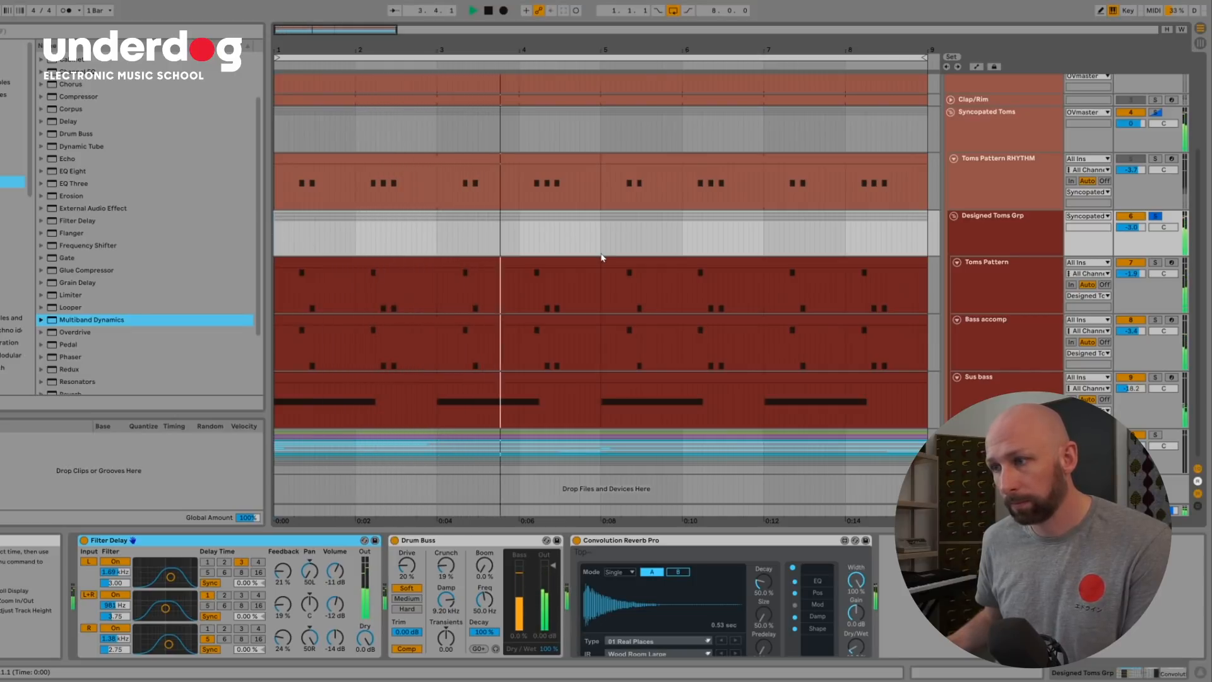
Step: Stop playback, solo only the Toms Pattern track and open its first clip to show the MIDI notes
key("space")
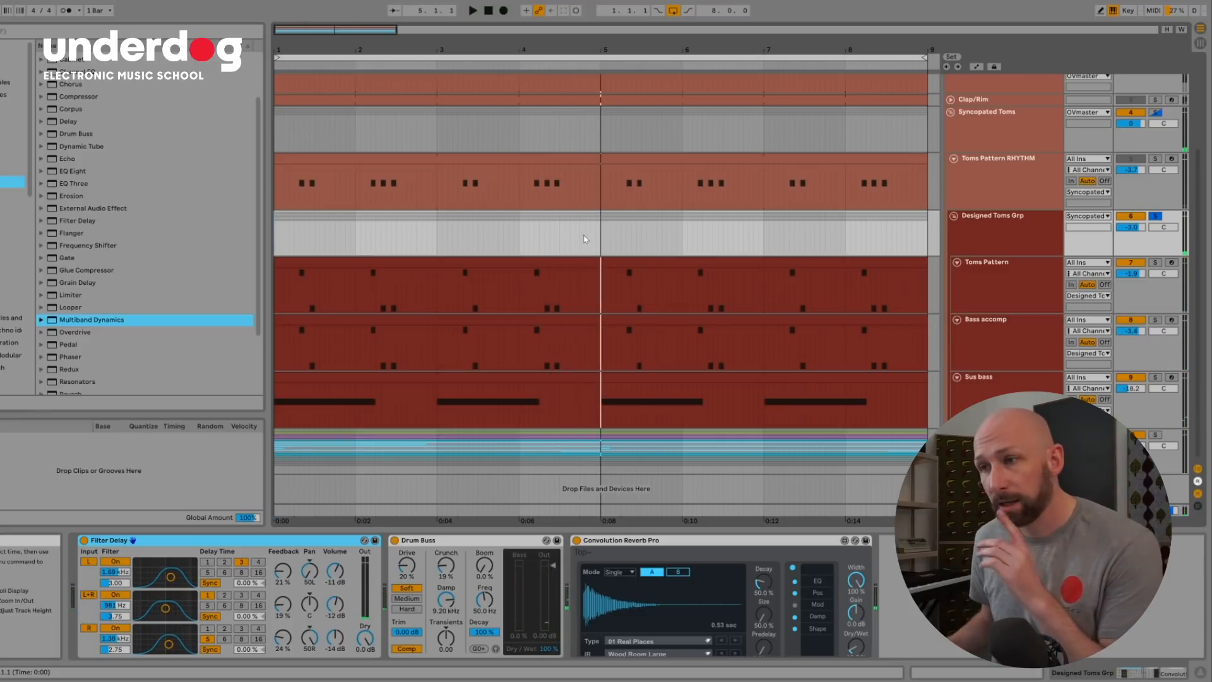
left_click(1007, 289)
left_click(1155, 262)
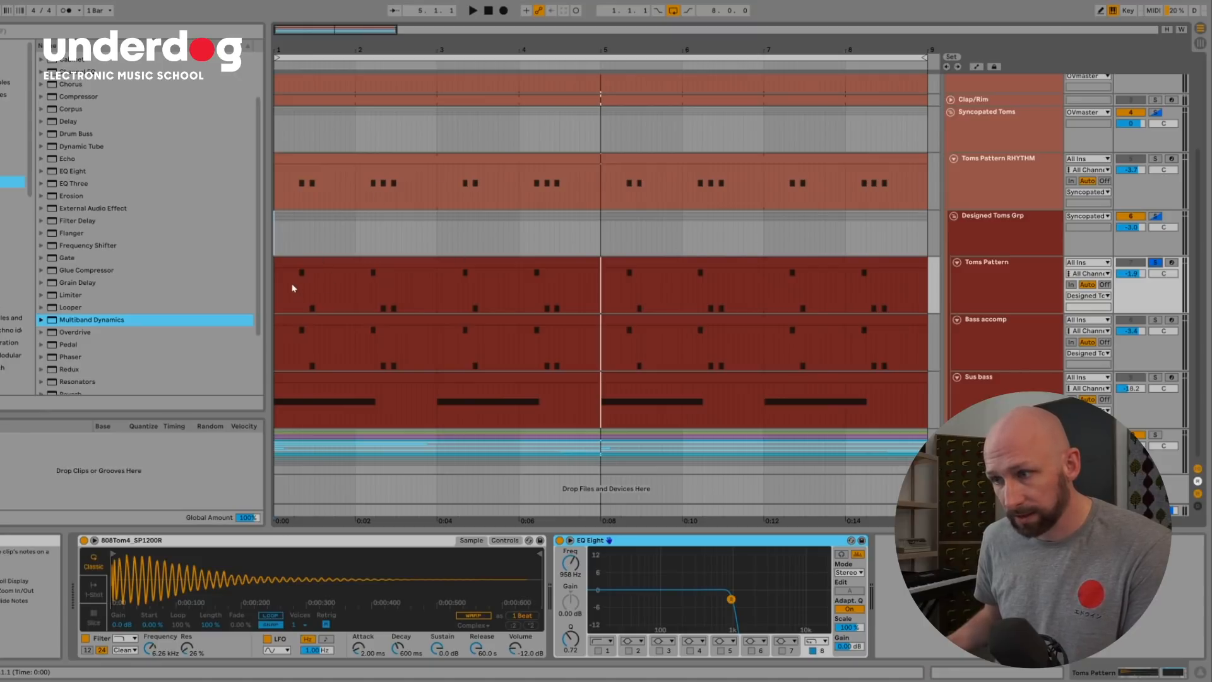
double_click(302, 270)
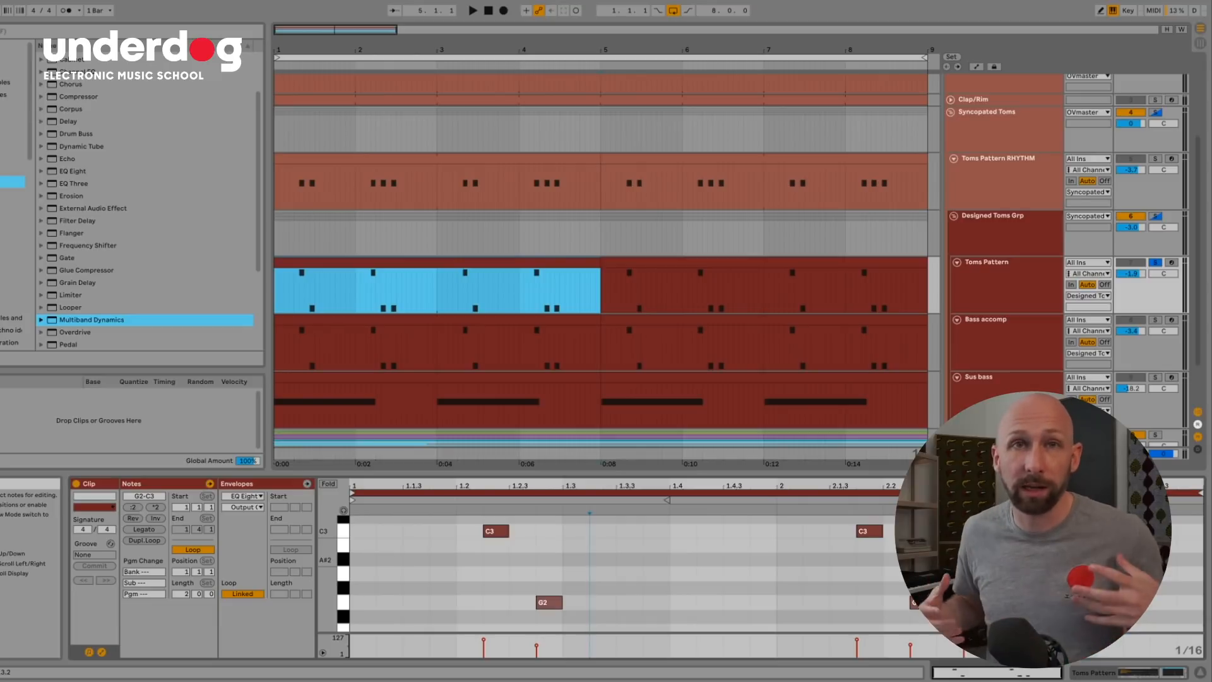
Step: Play the soloed Toms Pattern from bar 1, stop, and show its sampler and the low-pass filter in its EQ Eight
left_click(352, 554)
key("space")
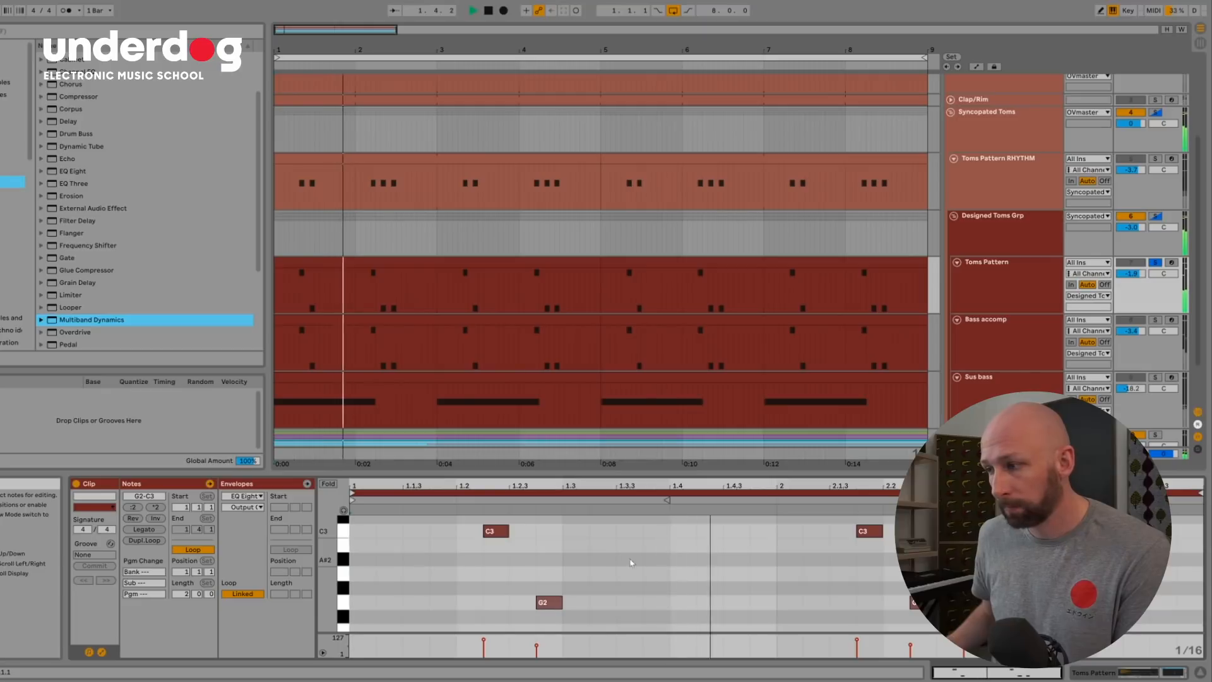
key("space")
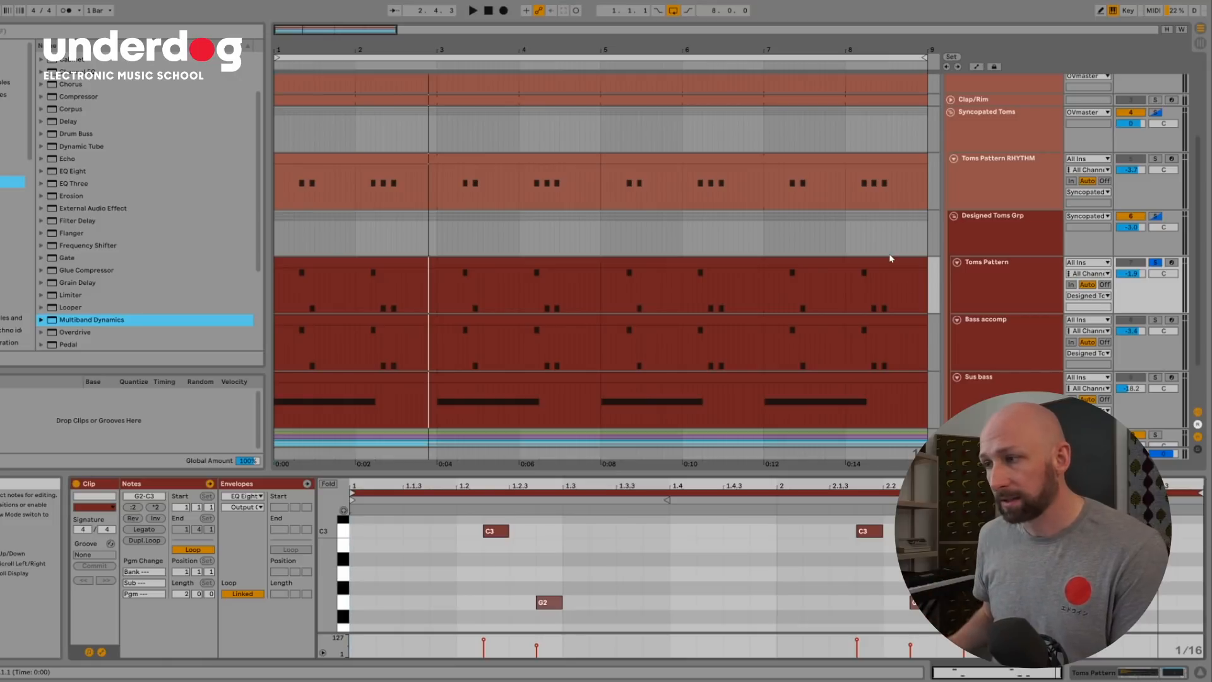
left_click(989, 288)
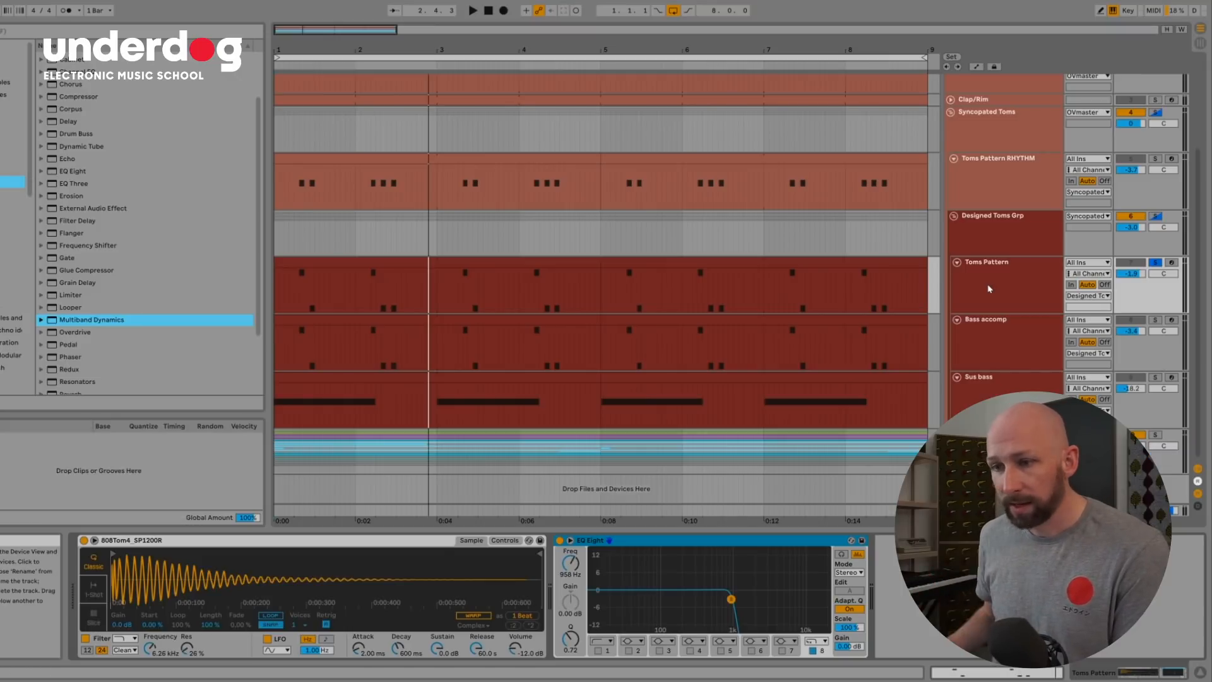
left_click(732, 606)
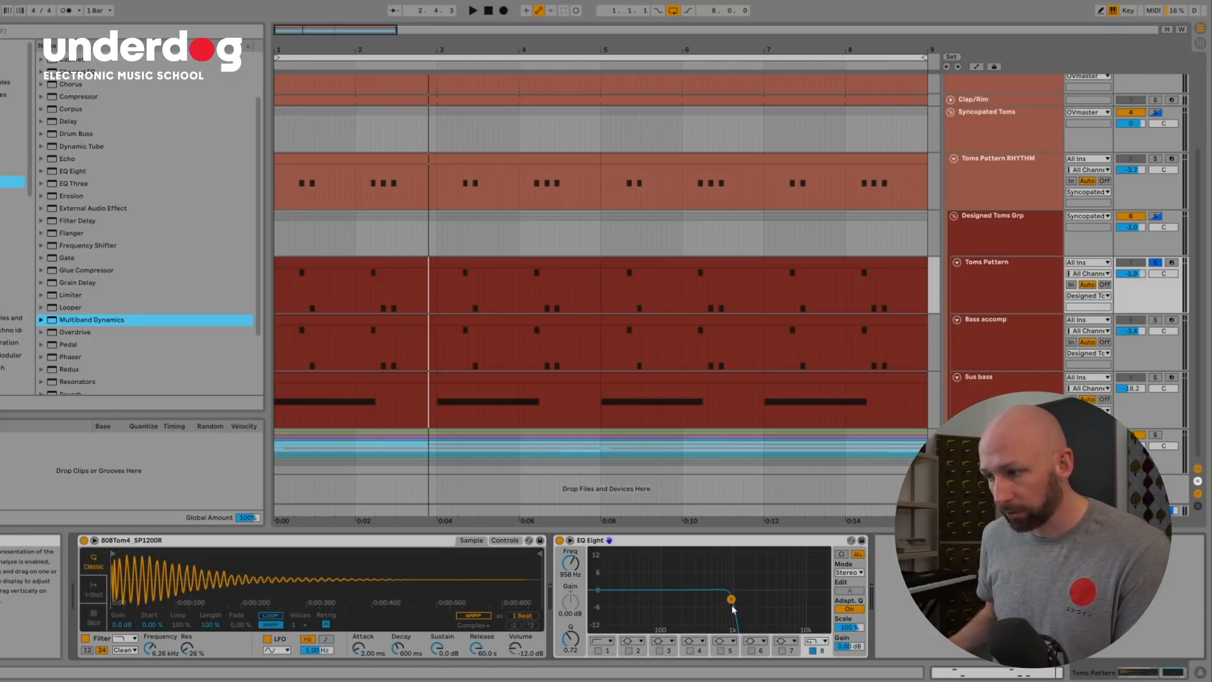
Step: Solo only Bass accomp and play from bar 1, add Toms Pattern to the solo during playback, then stop
left_click(1021, 339)
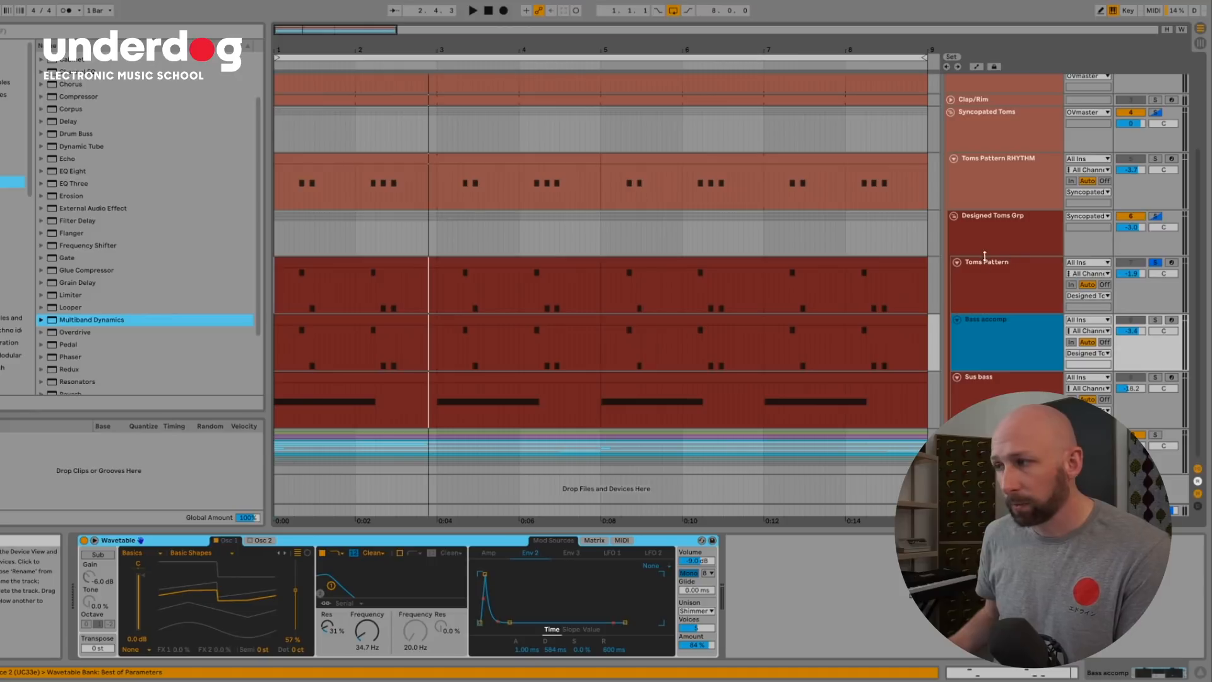
left_click(1155, 321)
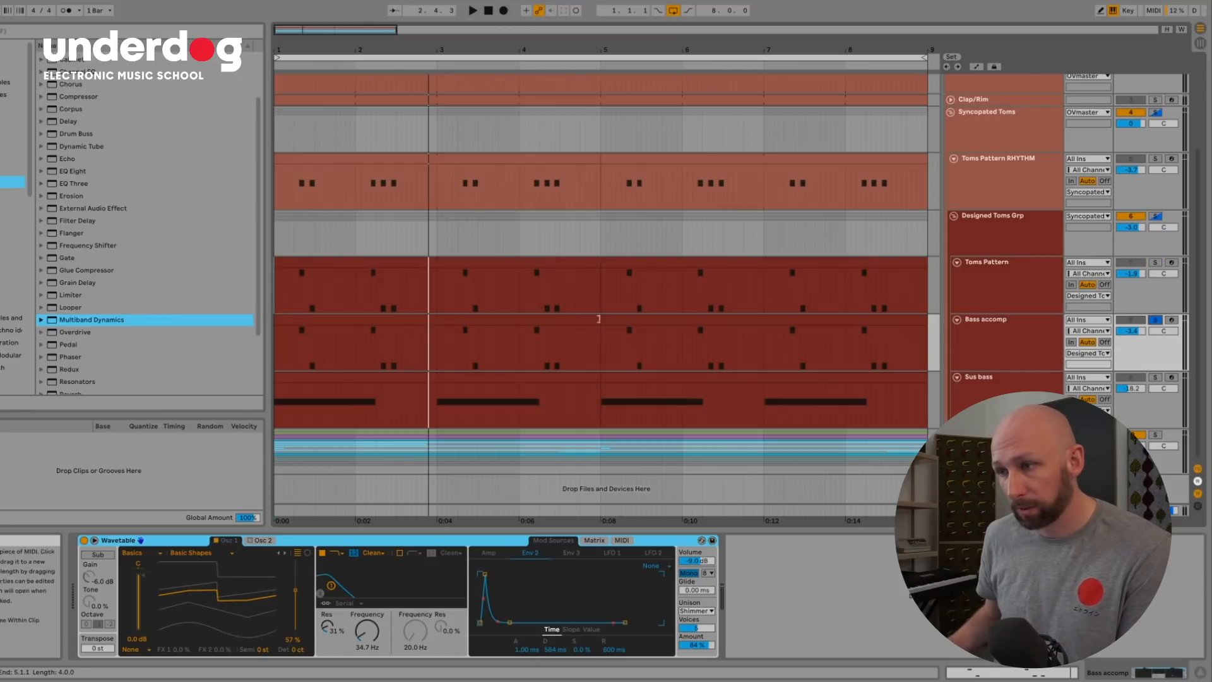
left_click(273, 348)
key("space")
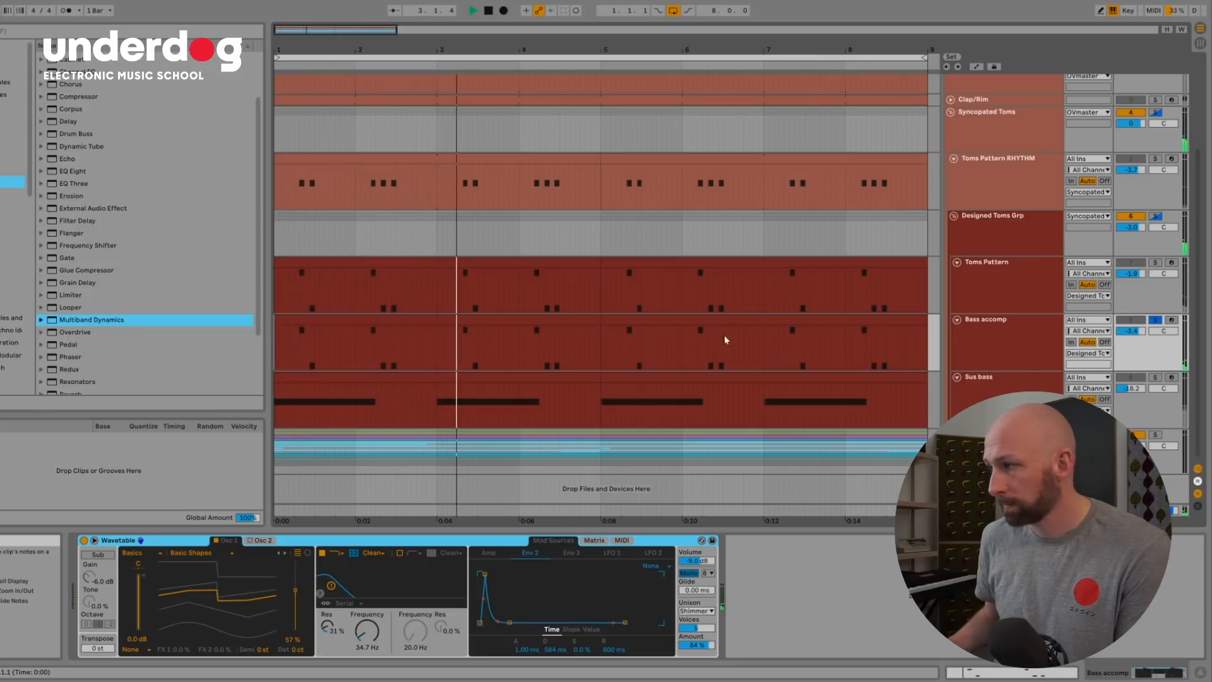
left_click(1155, 263)
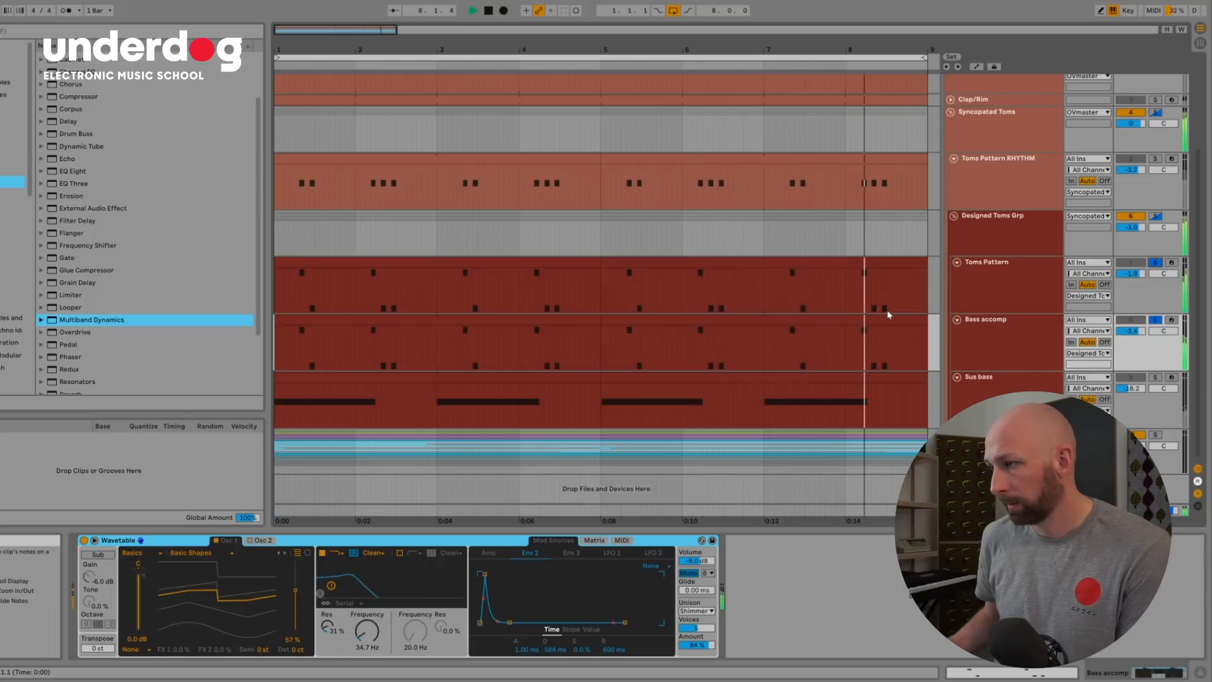
key("space")
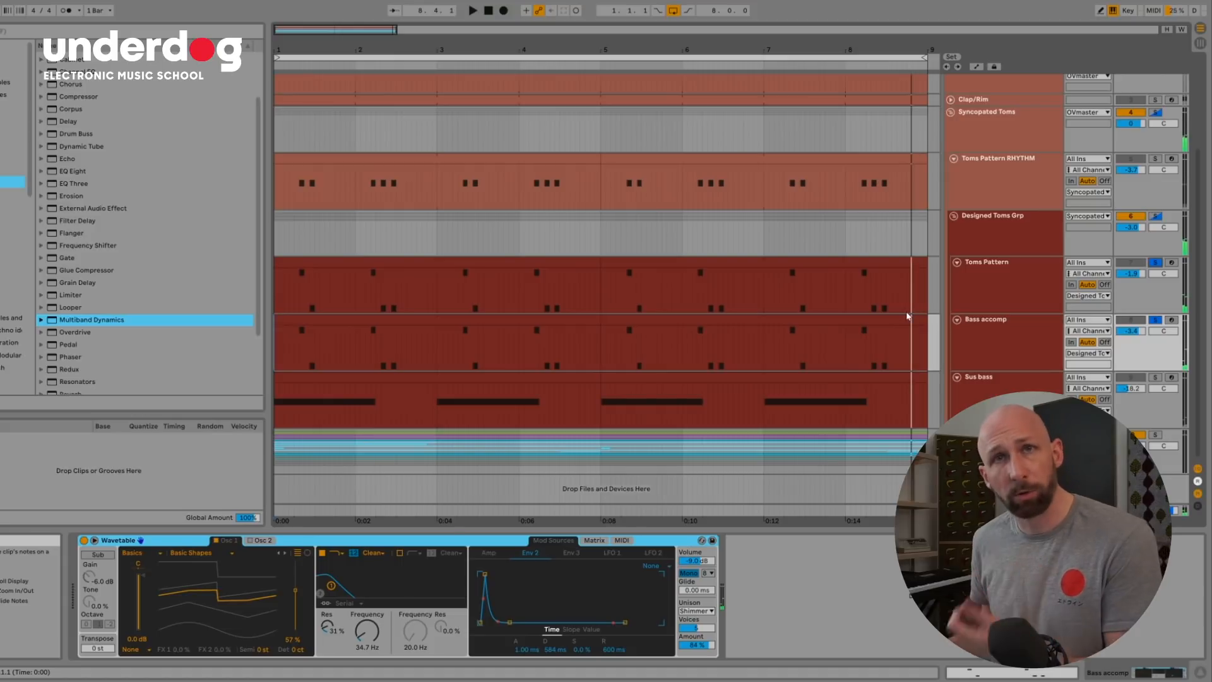
Step: Show the devices of Bass accomp, Designed Toms Grp and Sus bass in turn
left_click(1009, 360)
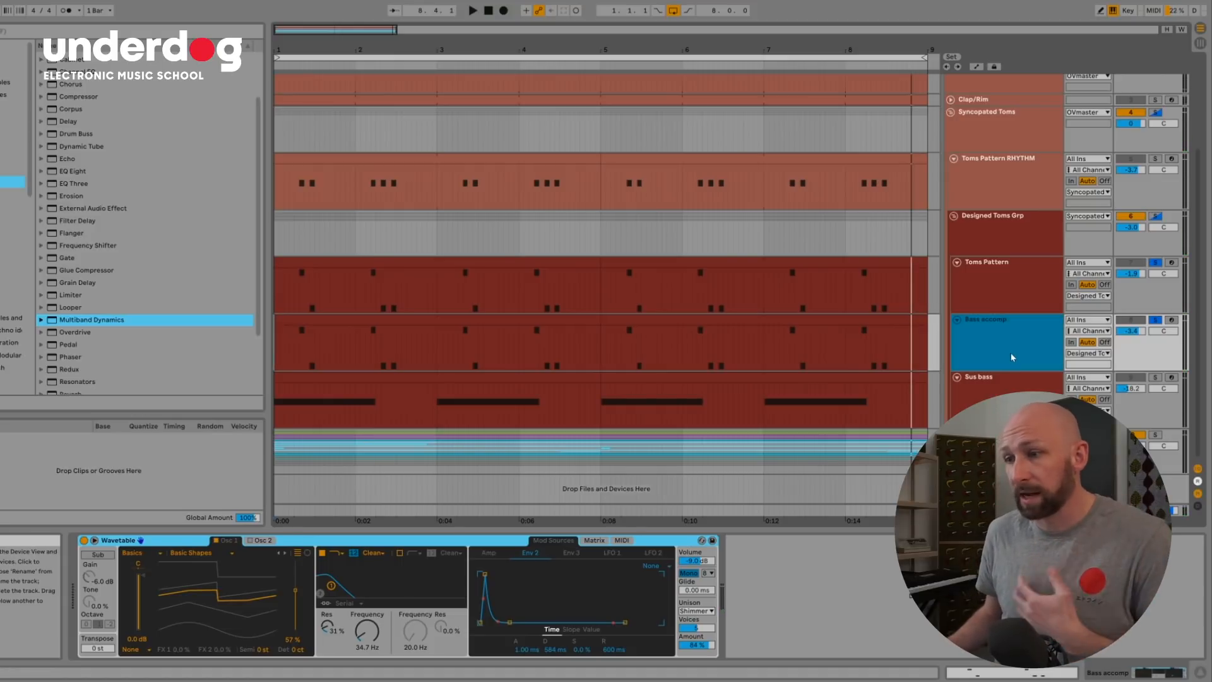
left_click(1007, 231)
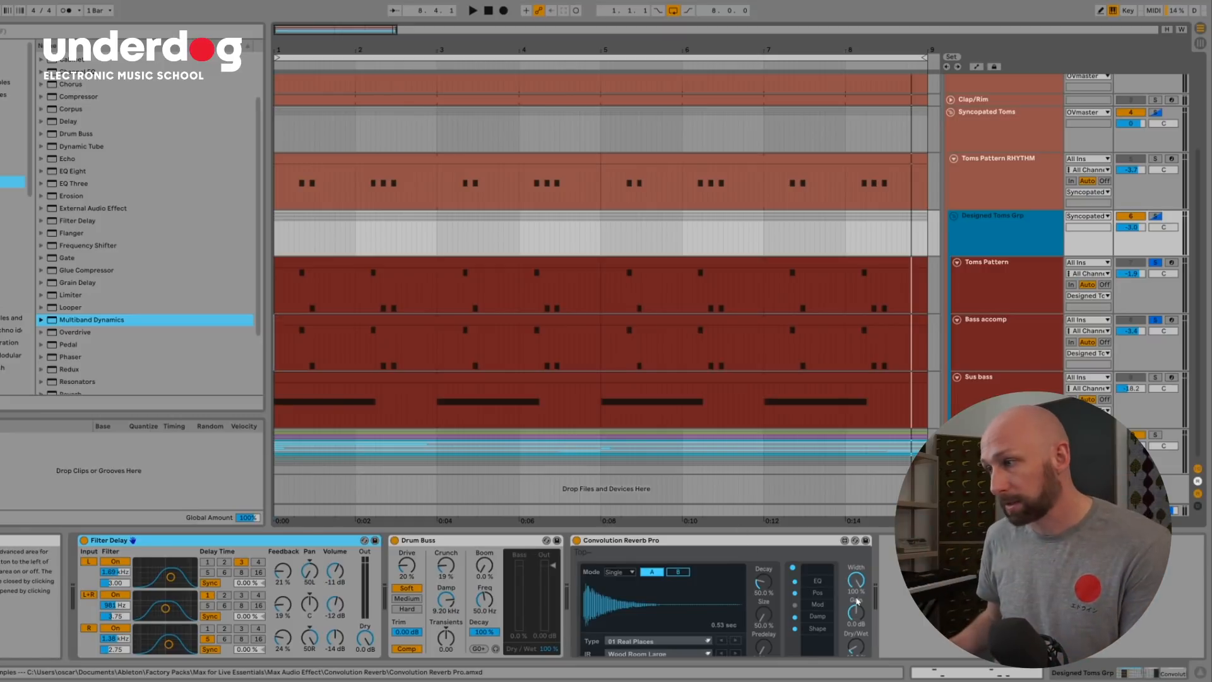
left_click(1017, 388)
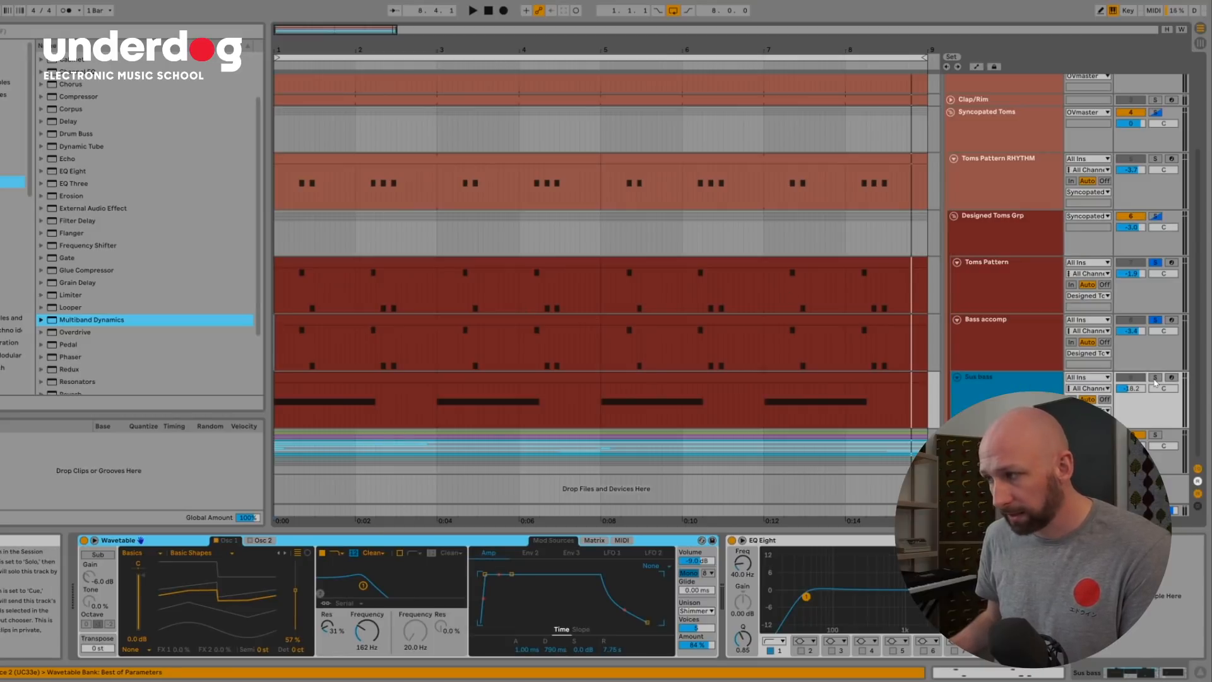
Step: Solo only Sus bass, listen to it from bar 1, stop, and mark where its long notes start in the arrangement
left_click(1156, 378)
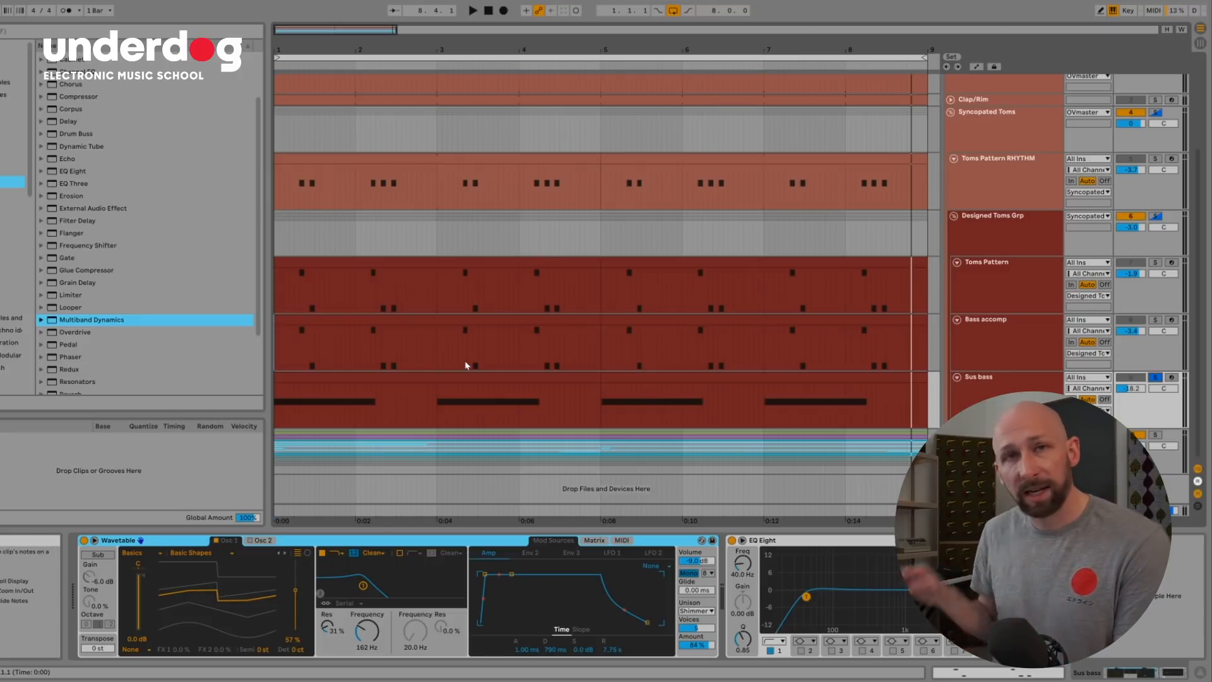
key("space")
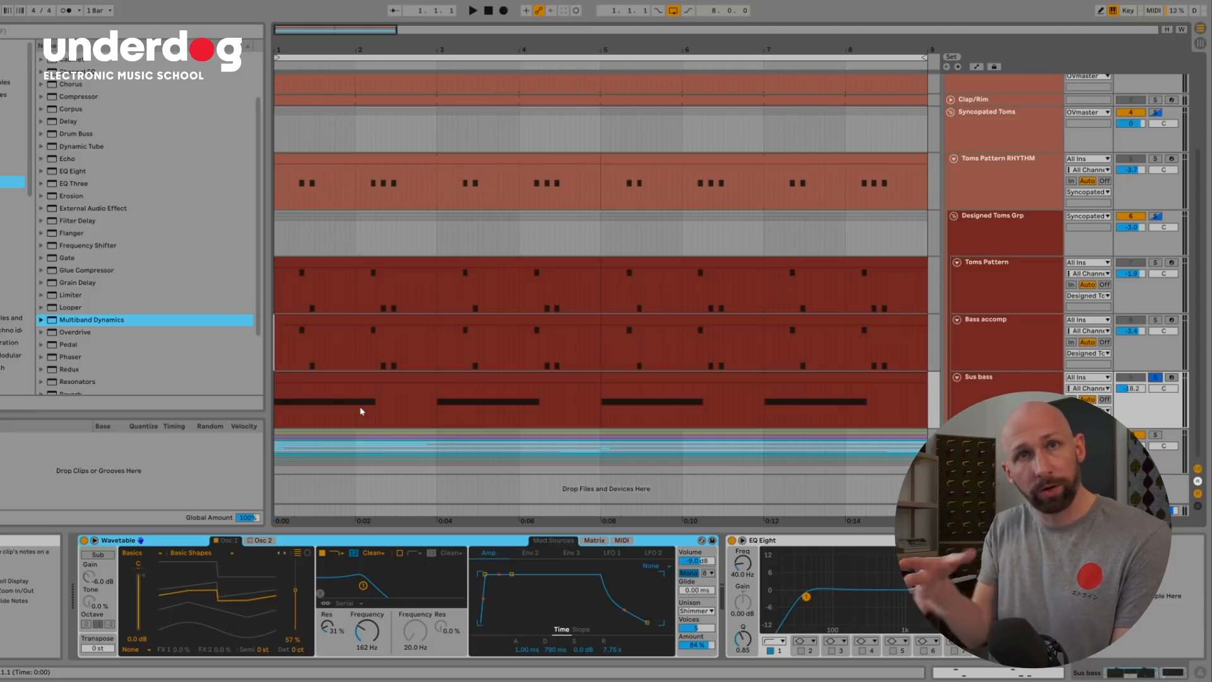
key("space")
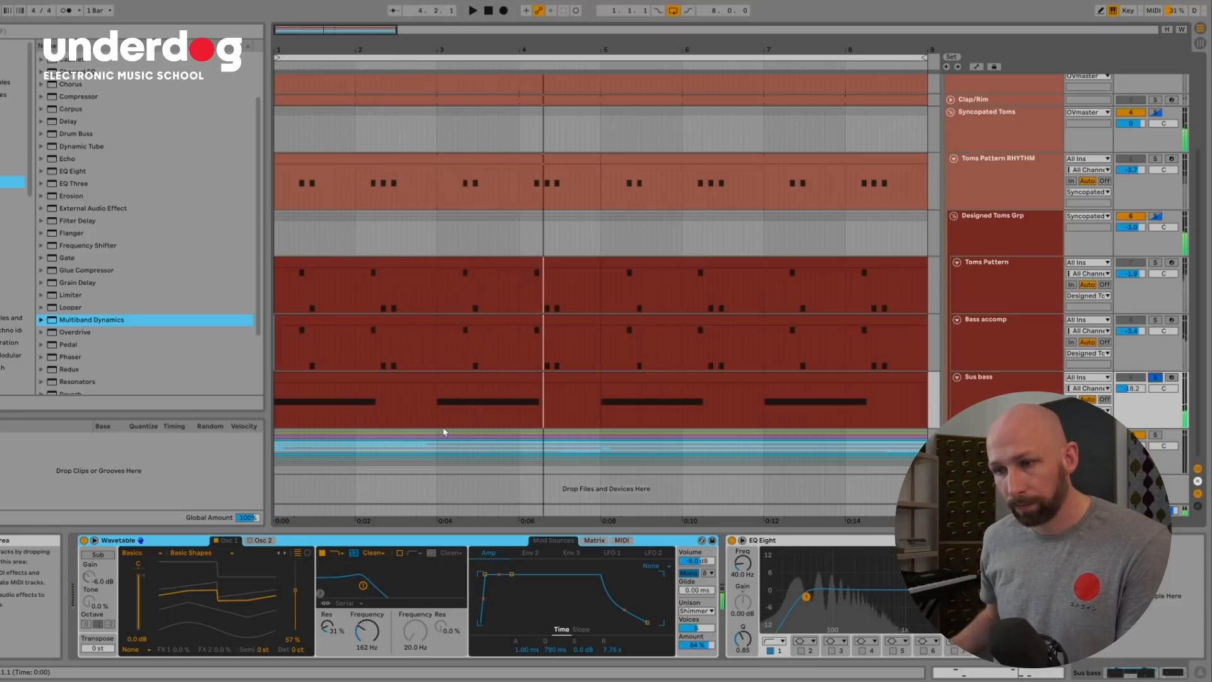
key("space")
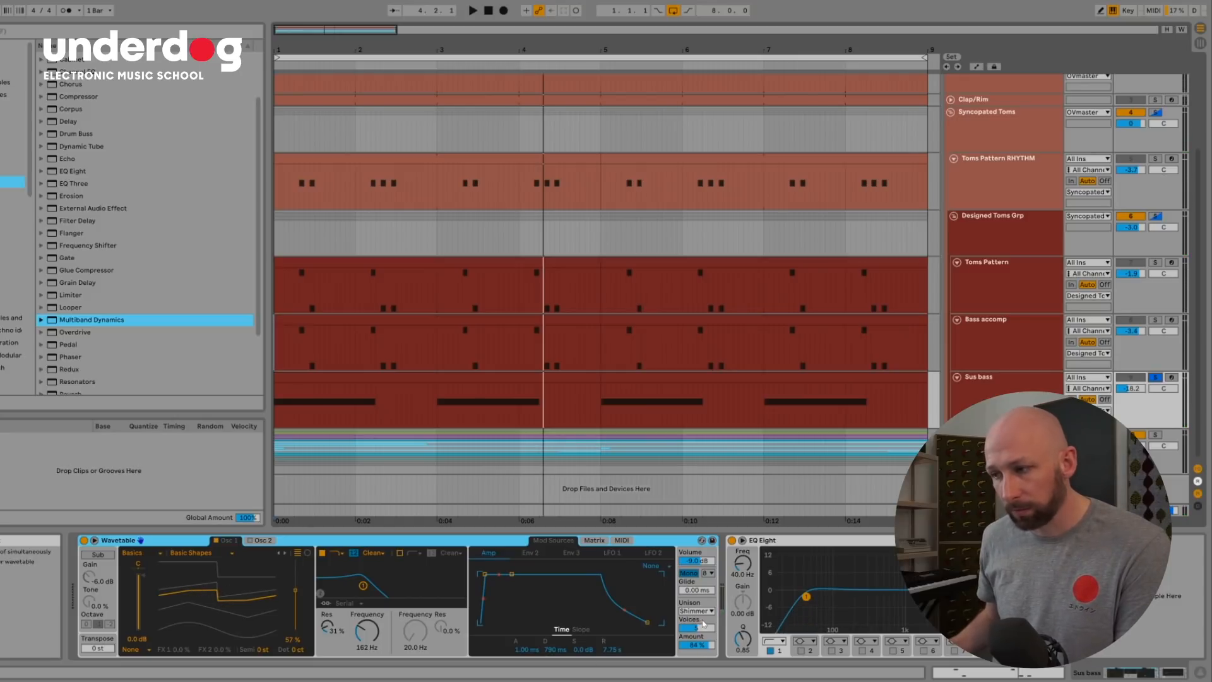
left_click(278, 398)
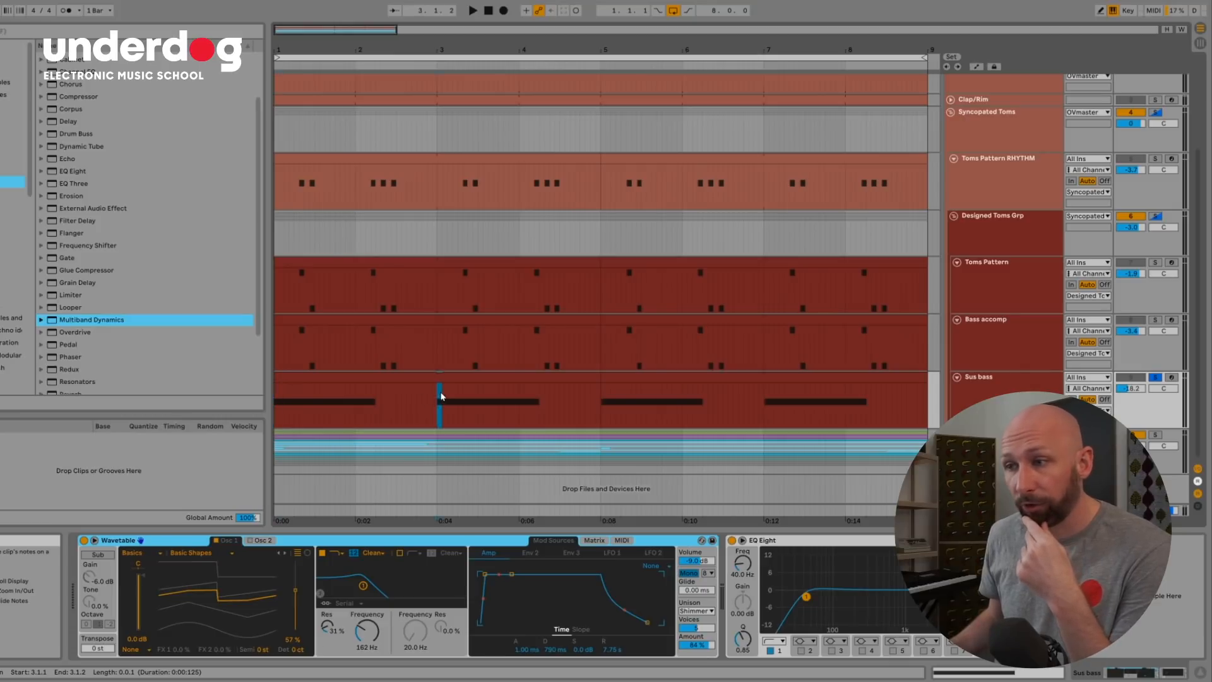
left_click(766, 395)
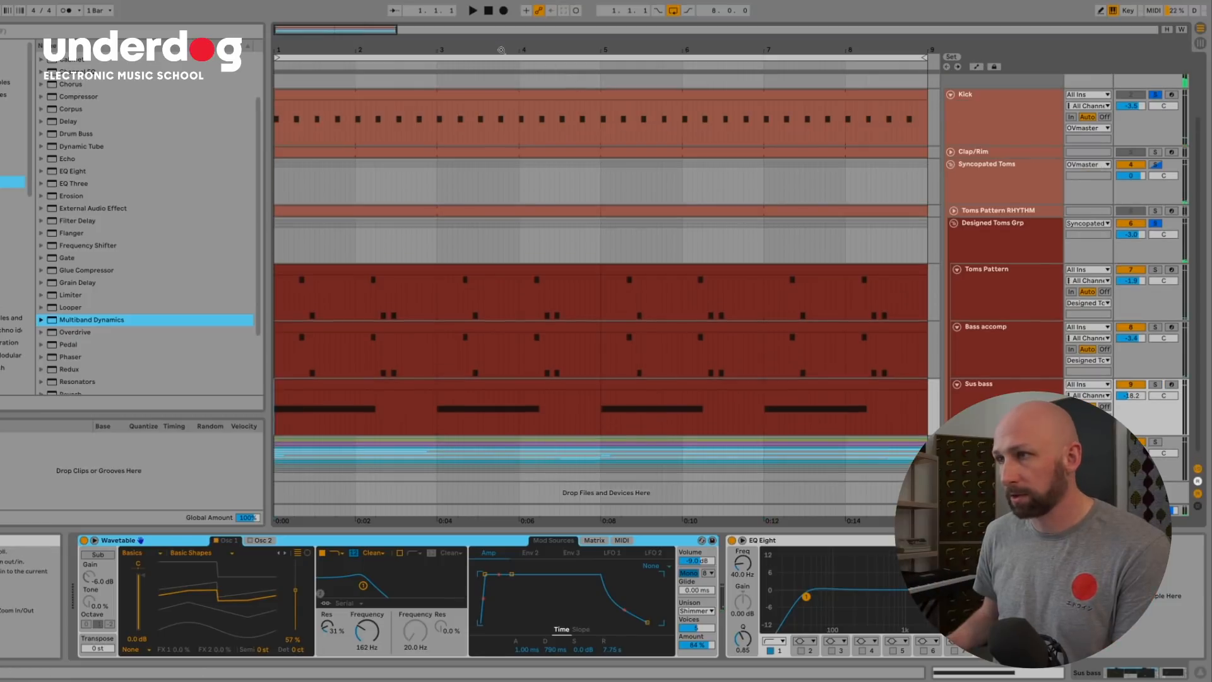
Step: Show the whole eight-bar arrangement and play the soloed Kick and Designed Toms Grp from bar 1, adding Clap/Rim to the solo
left_click_drag(501, 50, 501, 31)
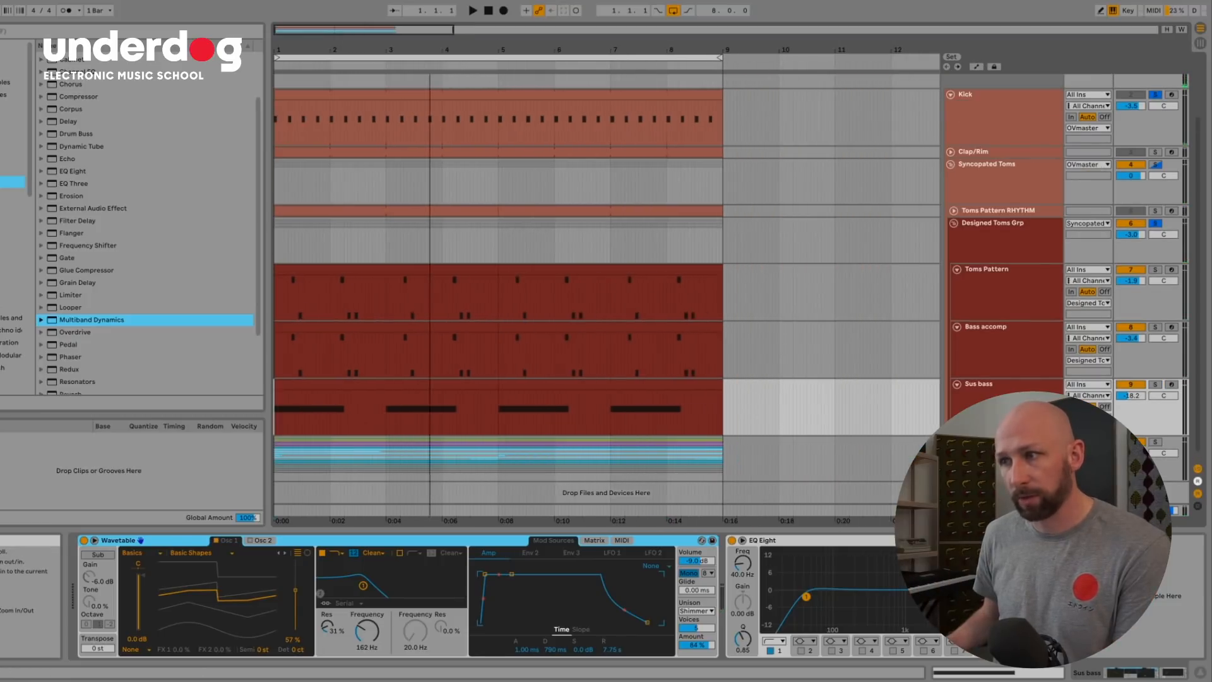
key("space")
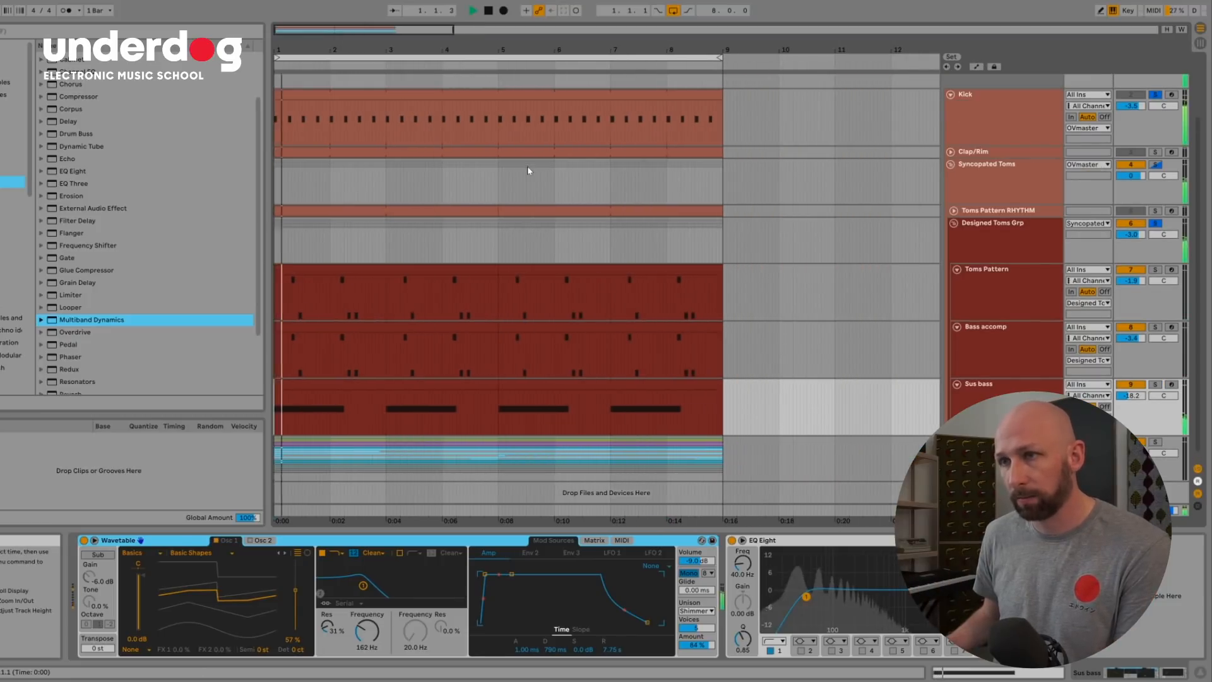
left_click(1155, 154)
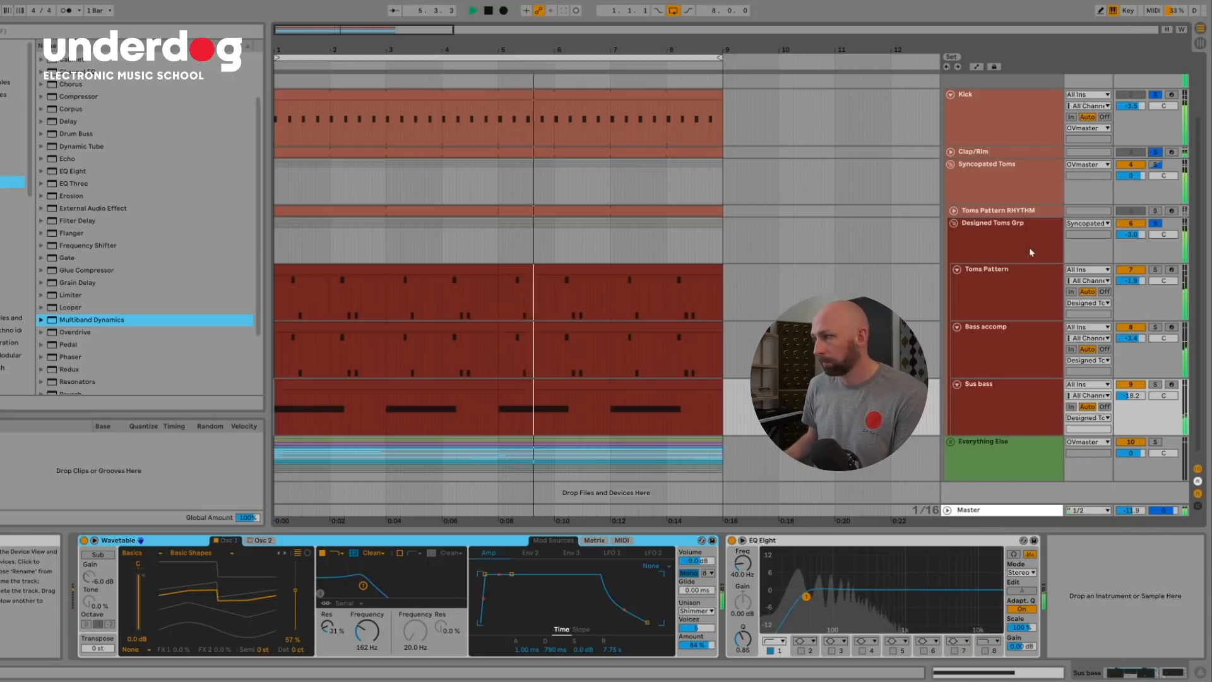
Step: Collapse the Designed Toms Grp and Kick tracks and expand the Everything Else group to show its tracks
left_click(954, 223)
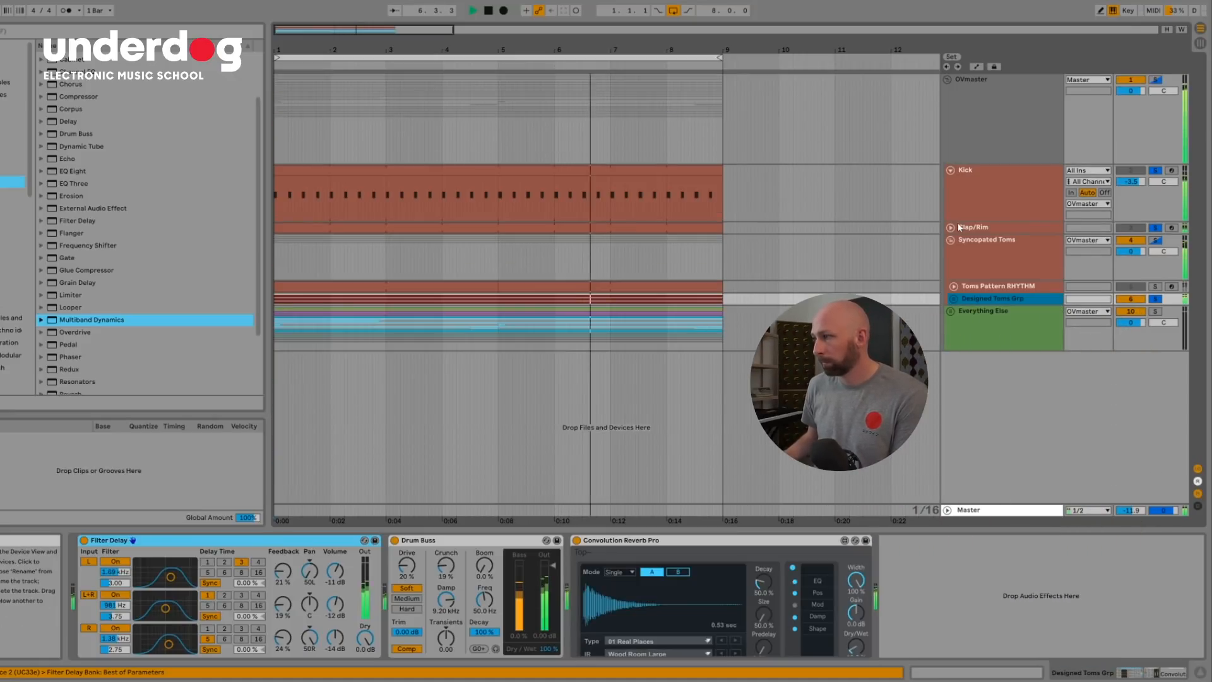
left_click(951, 170)
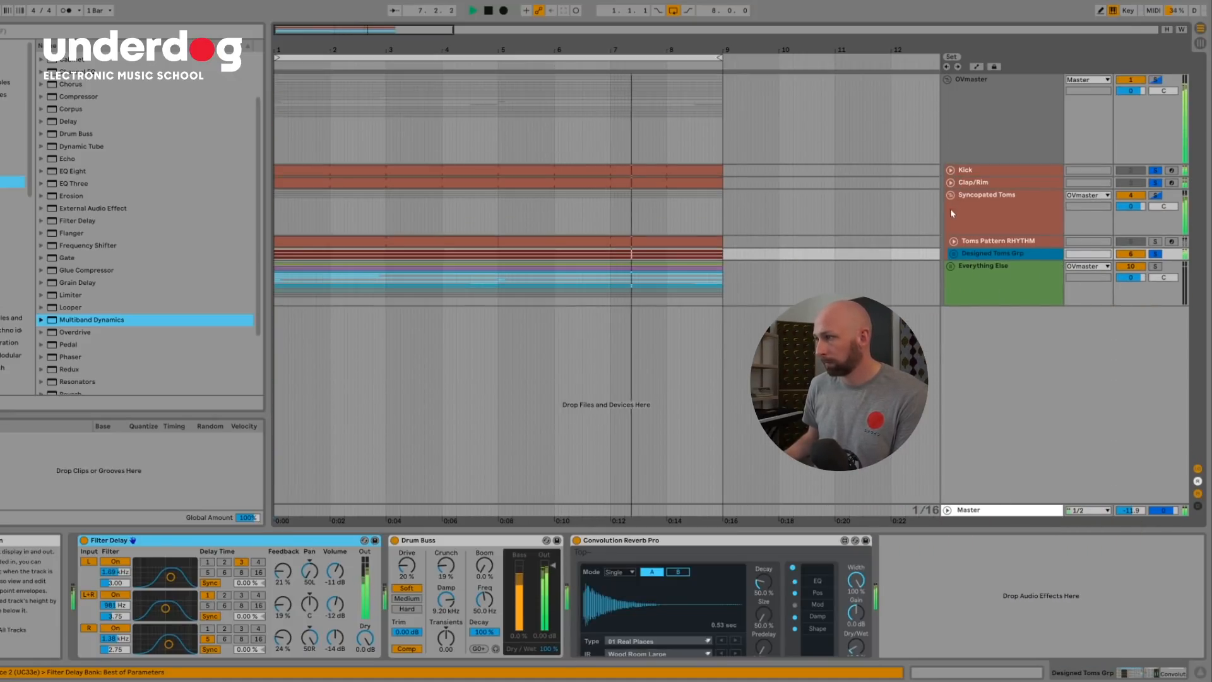
left_click(950, 266)
scroll(1149, 193, "down", 3)
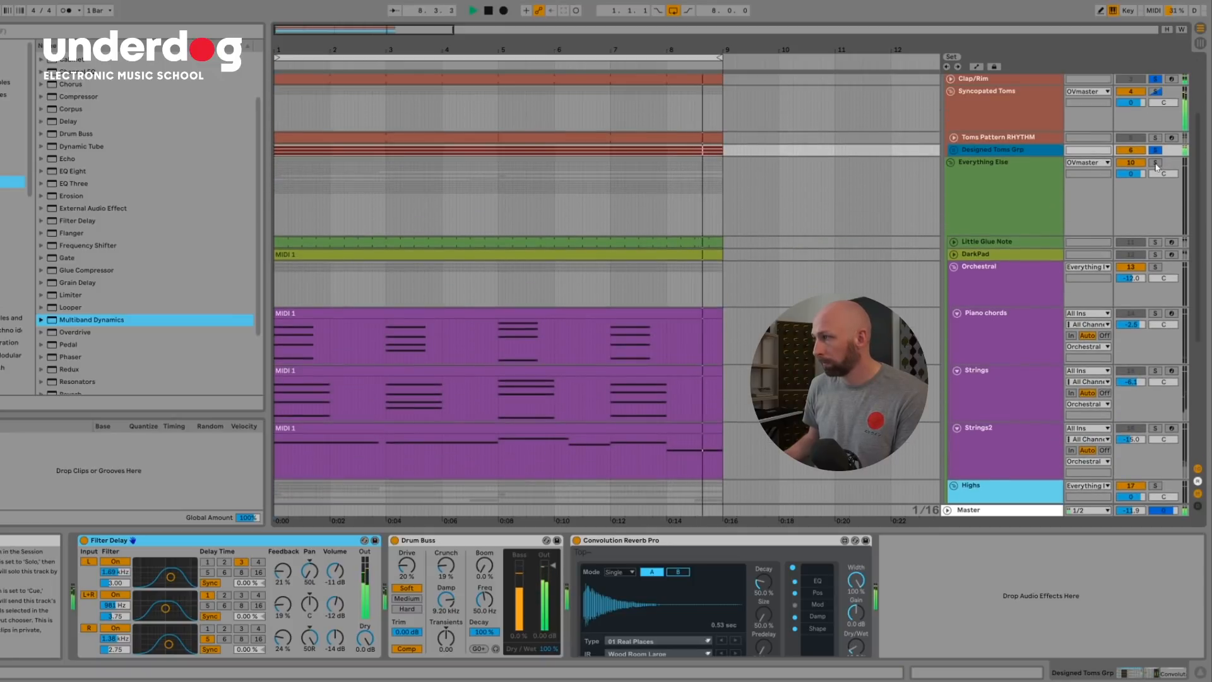
Step: Add Everything Else to the solo while playing, then clear all solos to hear the full arrangement
left_click(1155, 162)
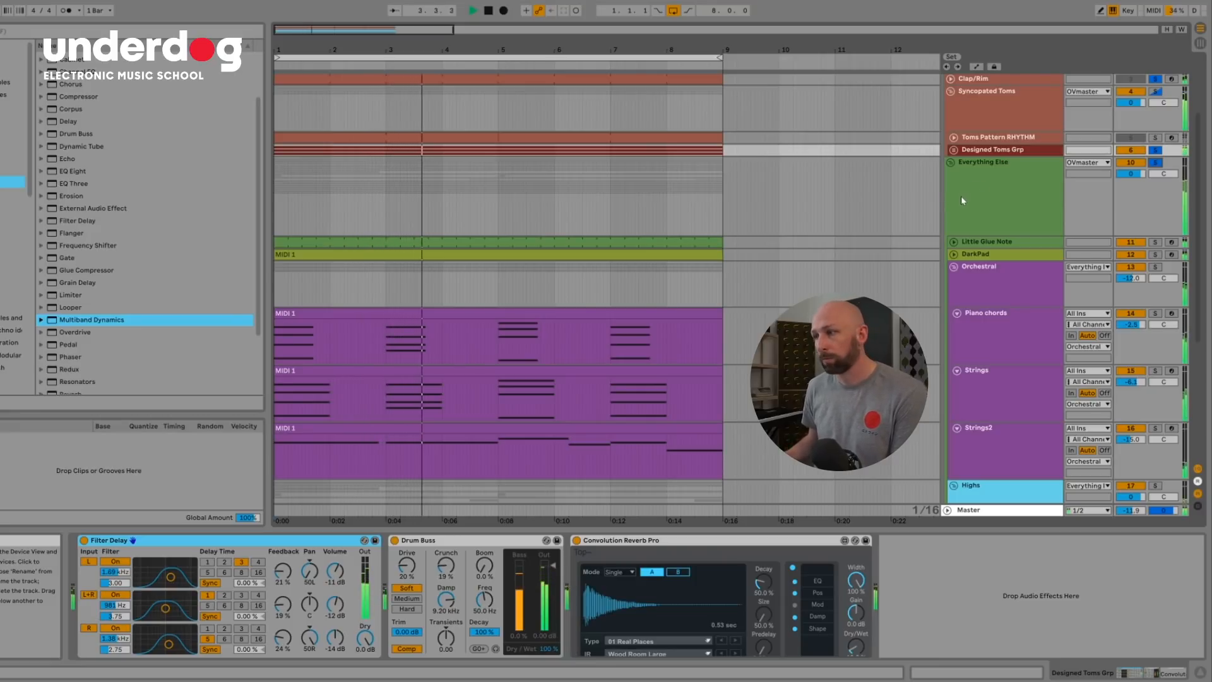
left_click(1157, 163)
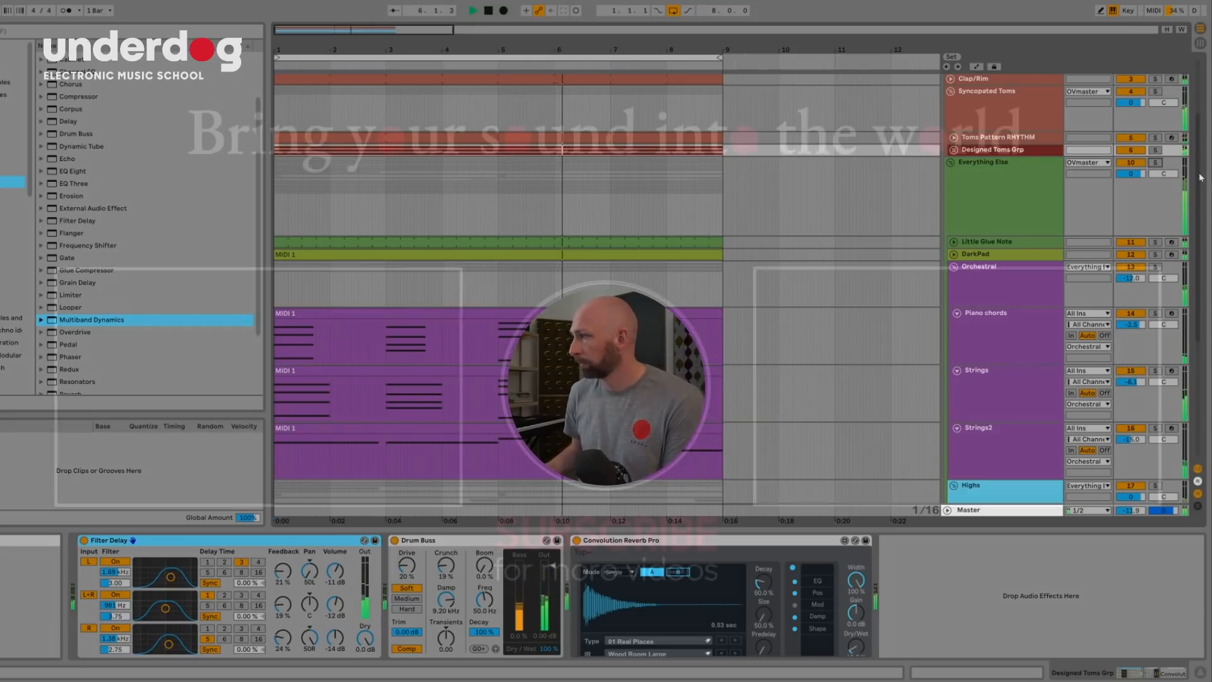
left_click_drag(1201, 170, 1200, 161)
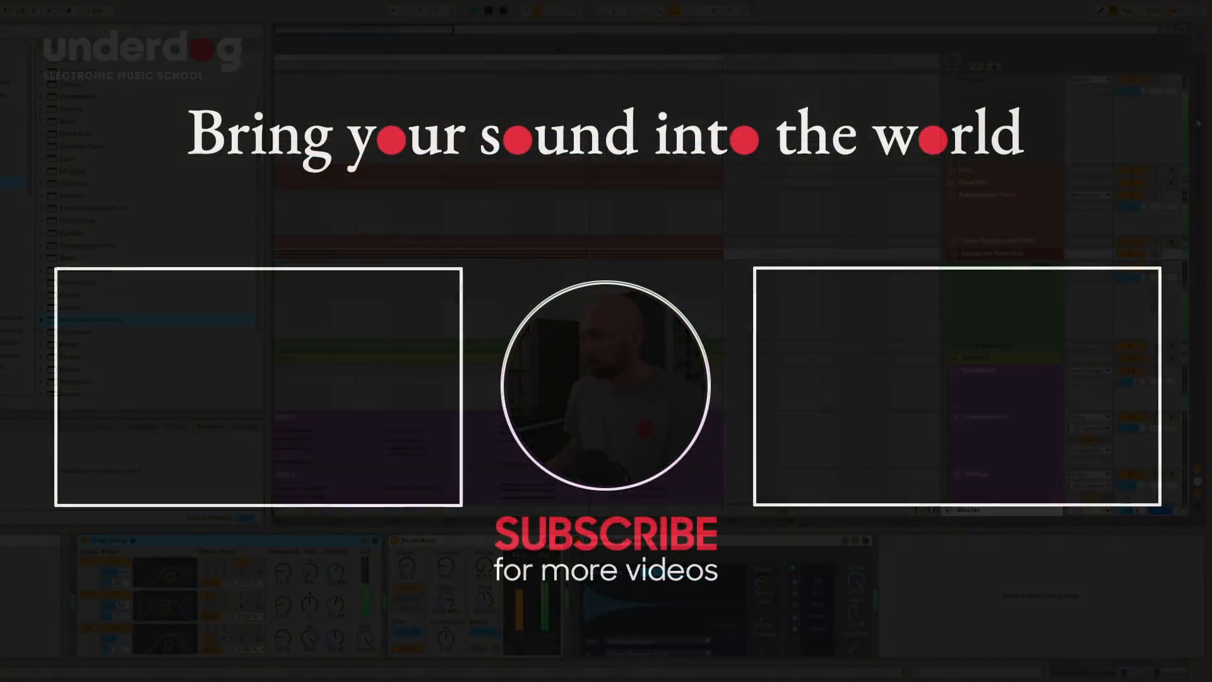